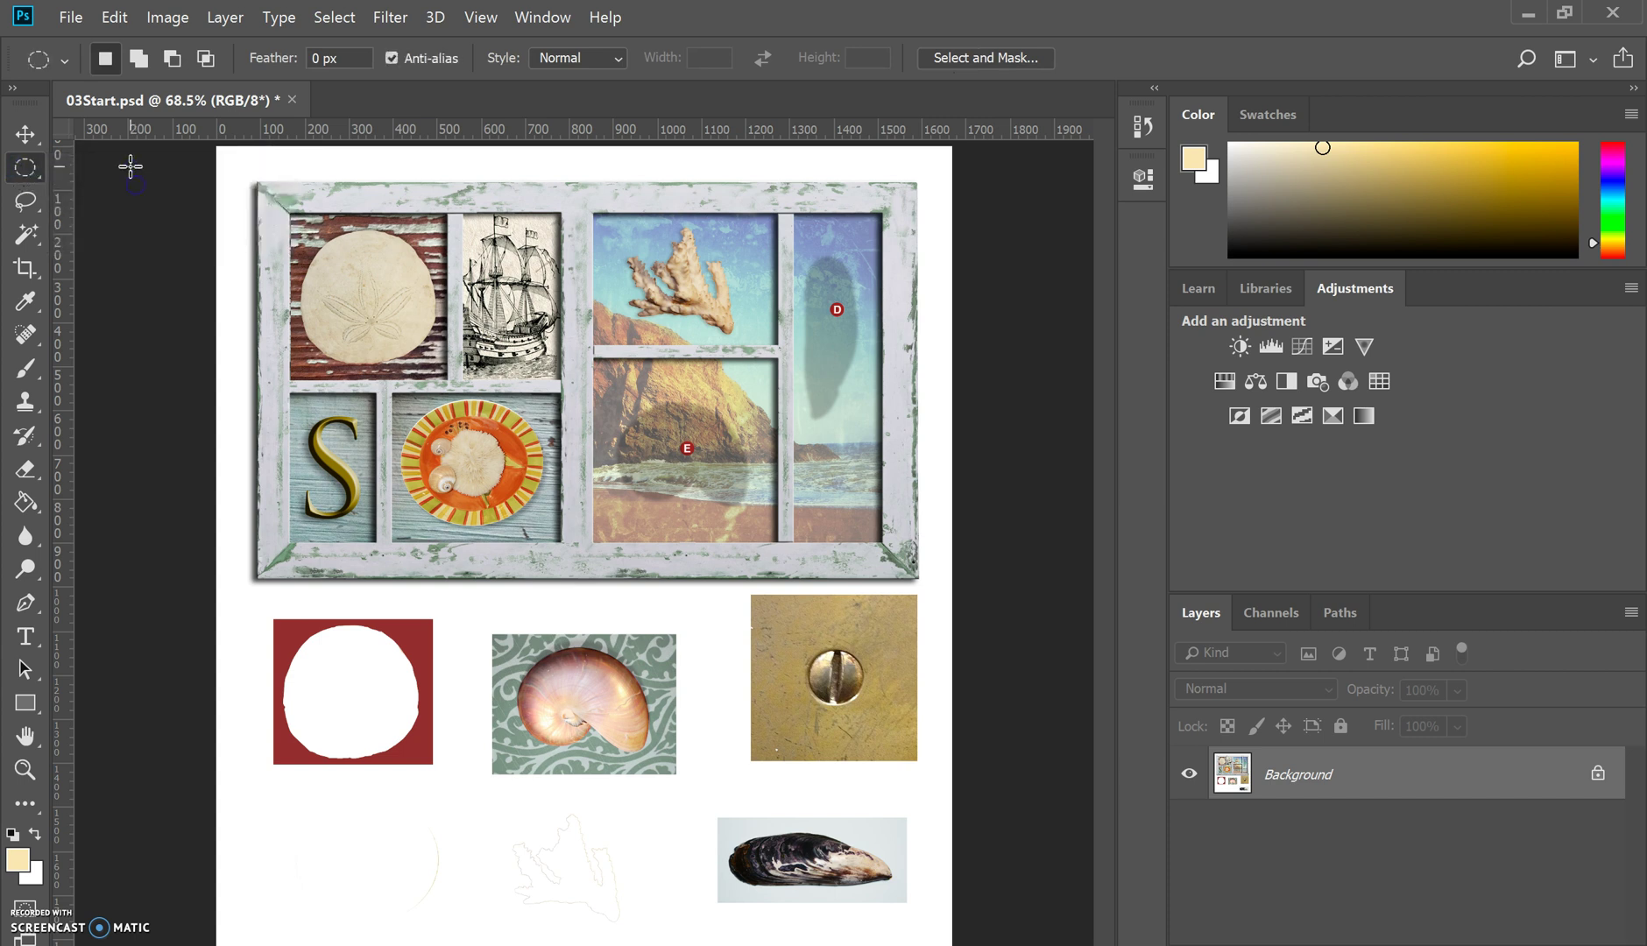
Try to trace the mussel shell's outline with the freehand Lasso tool, and deselect it.
click(204, 59)
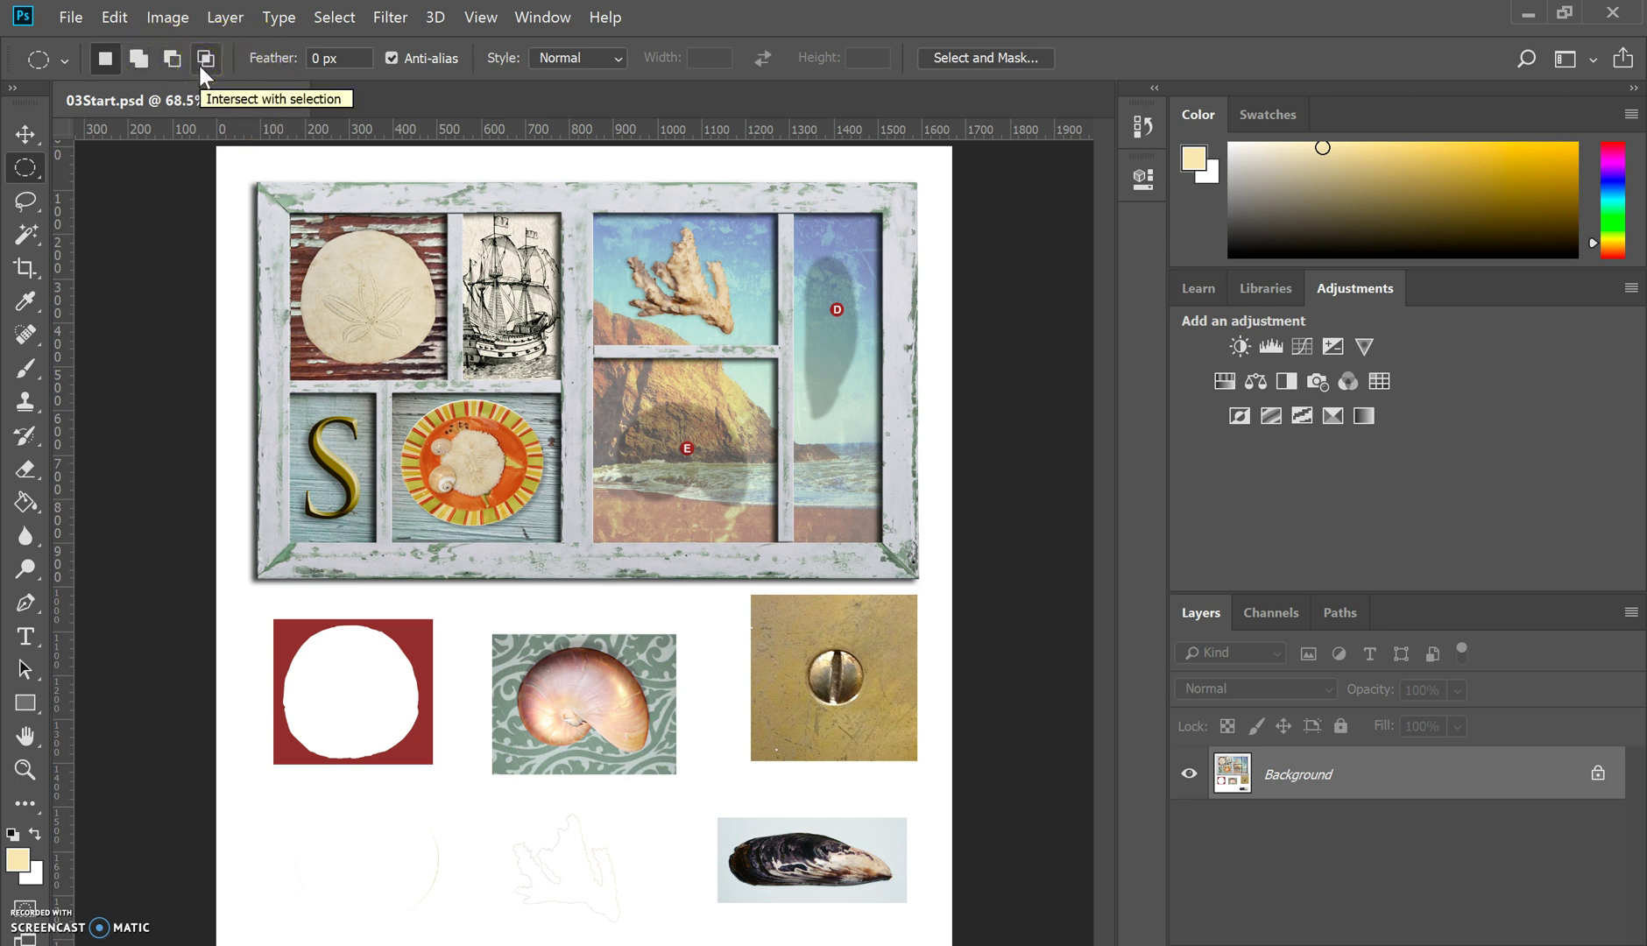
click(24, 769)
drag(781, 865, 949, 857)
scroll(732, 692, down, 5)
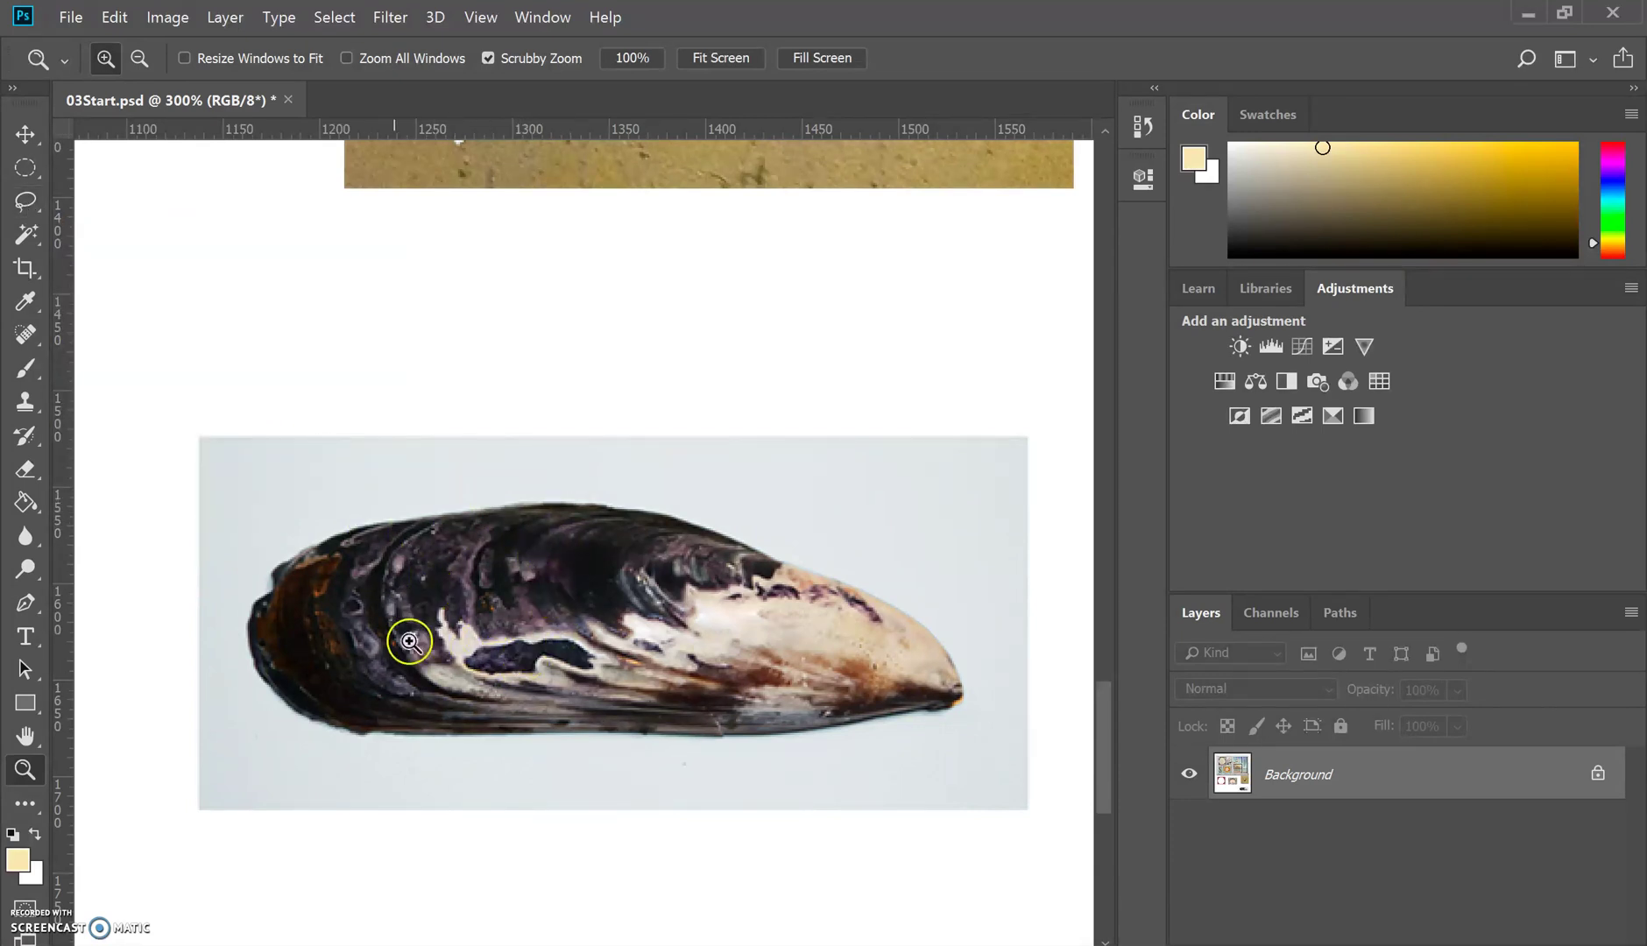
click(24, 206)
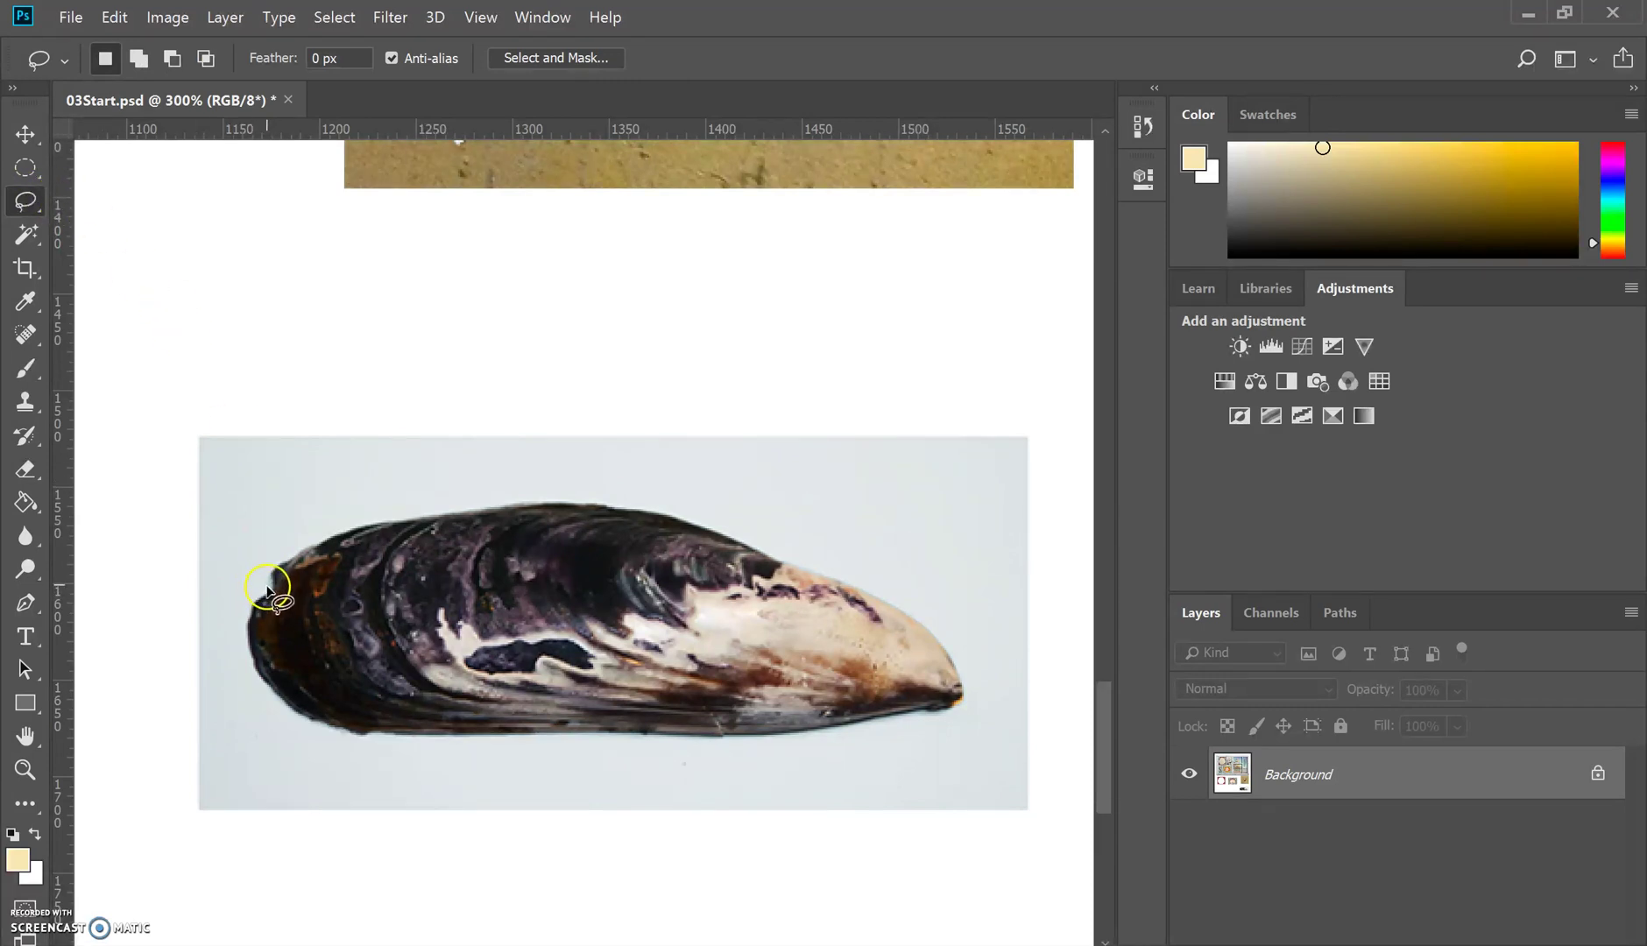
mouse_move(277, 570)
mouse_down()
mouse_move(371, 521)
mouse_move(599, 494)
mouse_move(873, 587)
mouse_move(947, 638)
mouse_move(966, 677)
mouse_move(958, 712)
mouse_move(715, 737)
mouse_move(595, 728)
mouse_move(266, 586)
mouse_move(352, 526)
mouse_move(580, 497)
mouse_move(848, 582)
mouse_move(966, 671)
mouse_move(969, 697)
mouse_move(931, 716)
mouse_move(750, 734)
mouse_up()
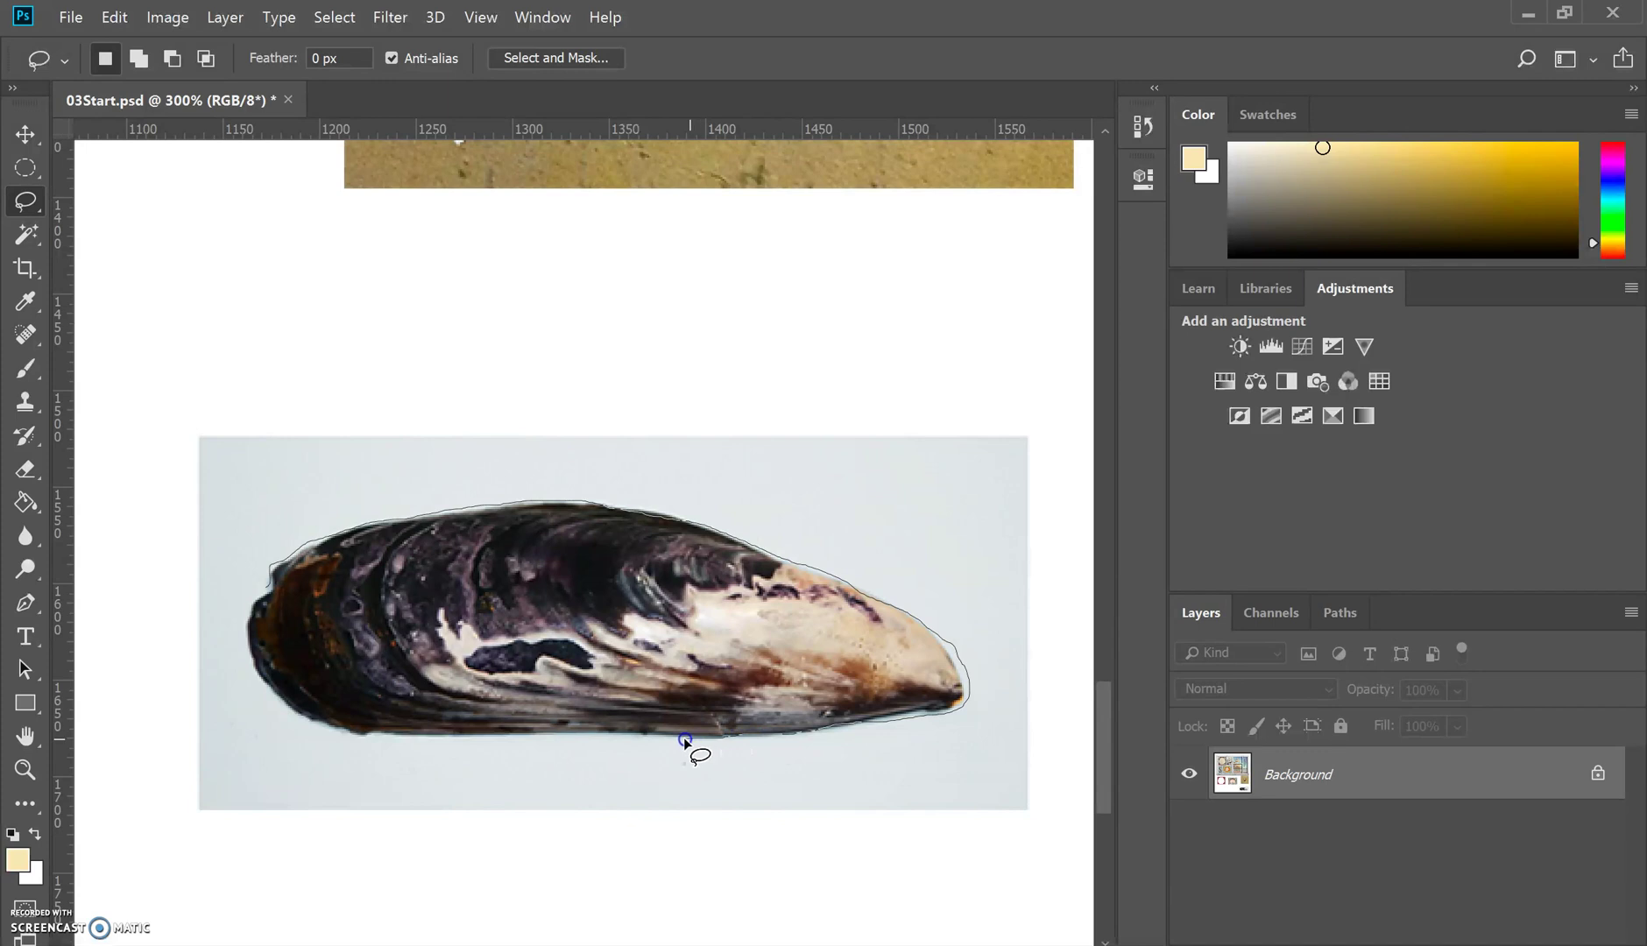
drag(660, 736, 379, 737)
mouse_move(283, 714)
mouse_down()
mouse_move(241, 620)
mouse_move(272, 585)
mouse_up()
key(ctrl+d)
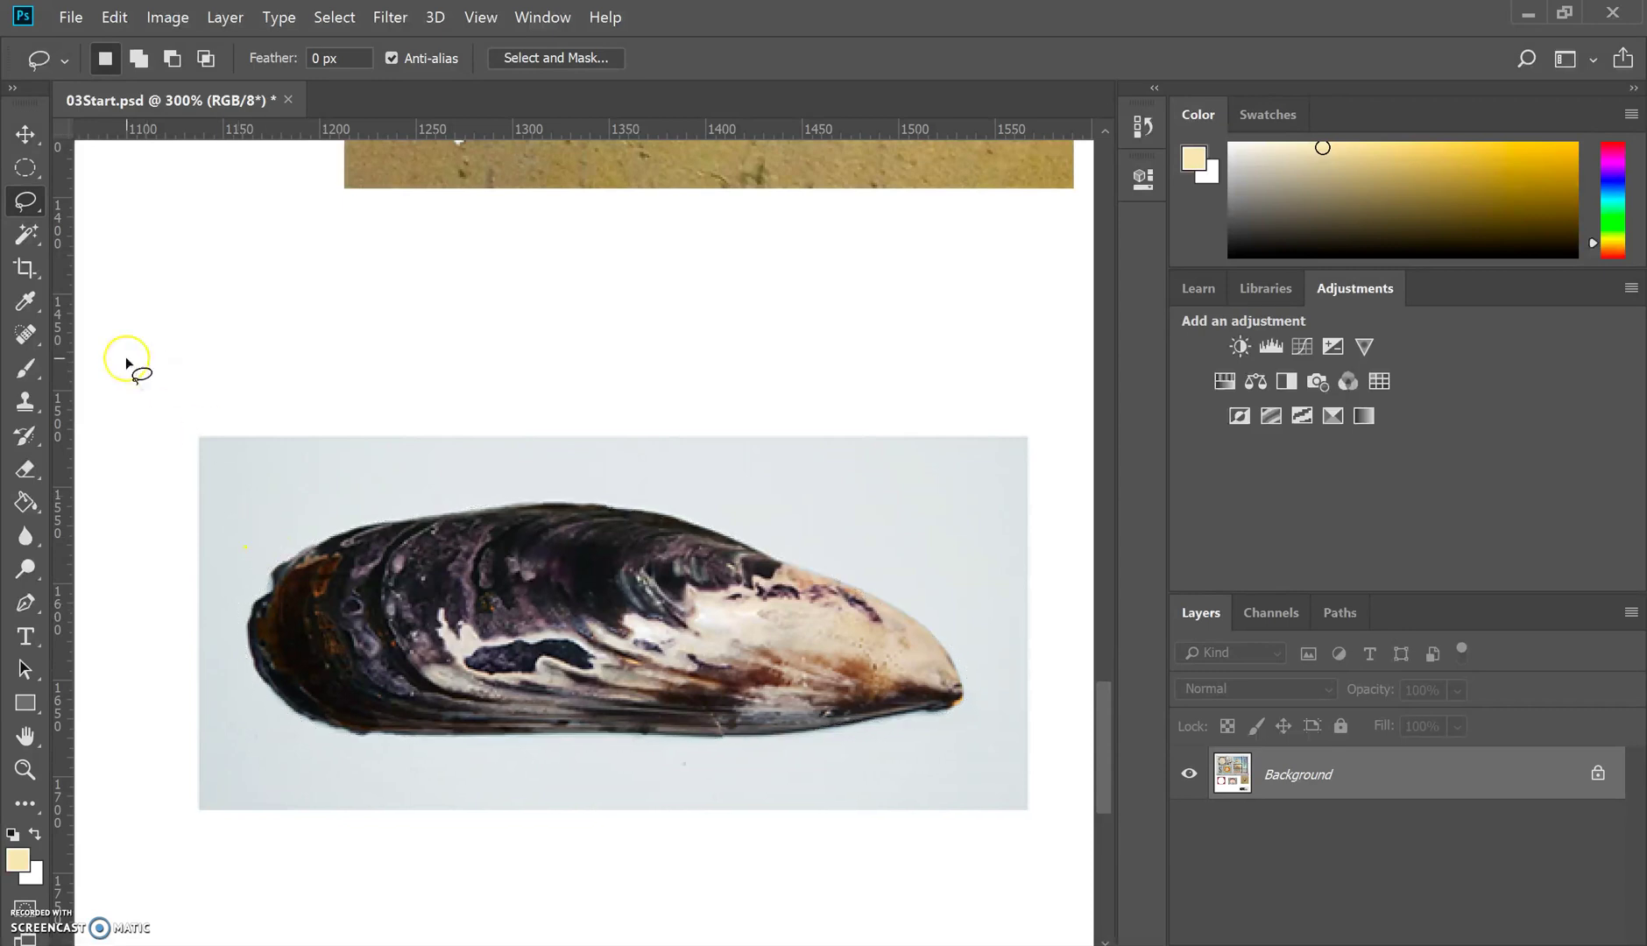
Select the mussel shell by tracing a closed outline around its edge with the Polygonal Lasso tool.
click(28, 201)
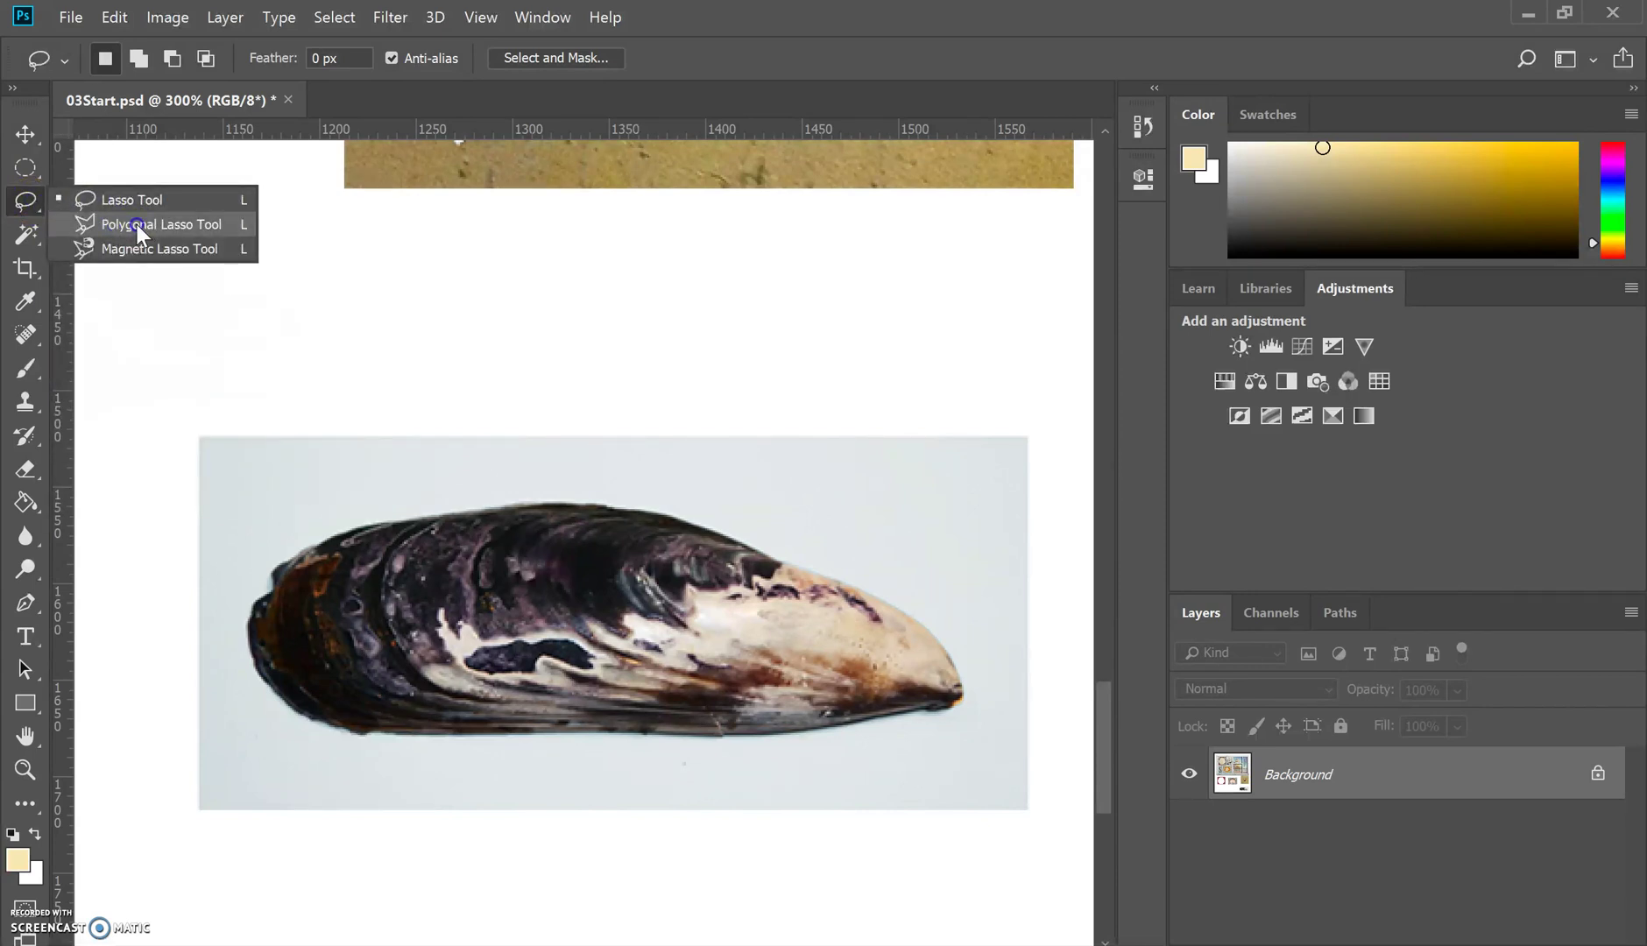
click(183, 224)
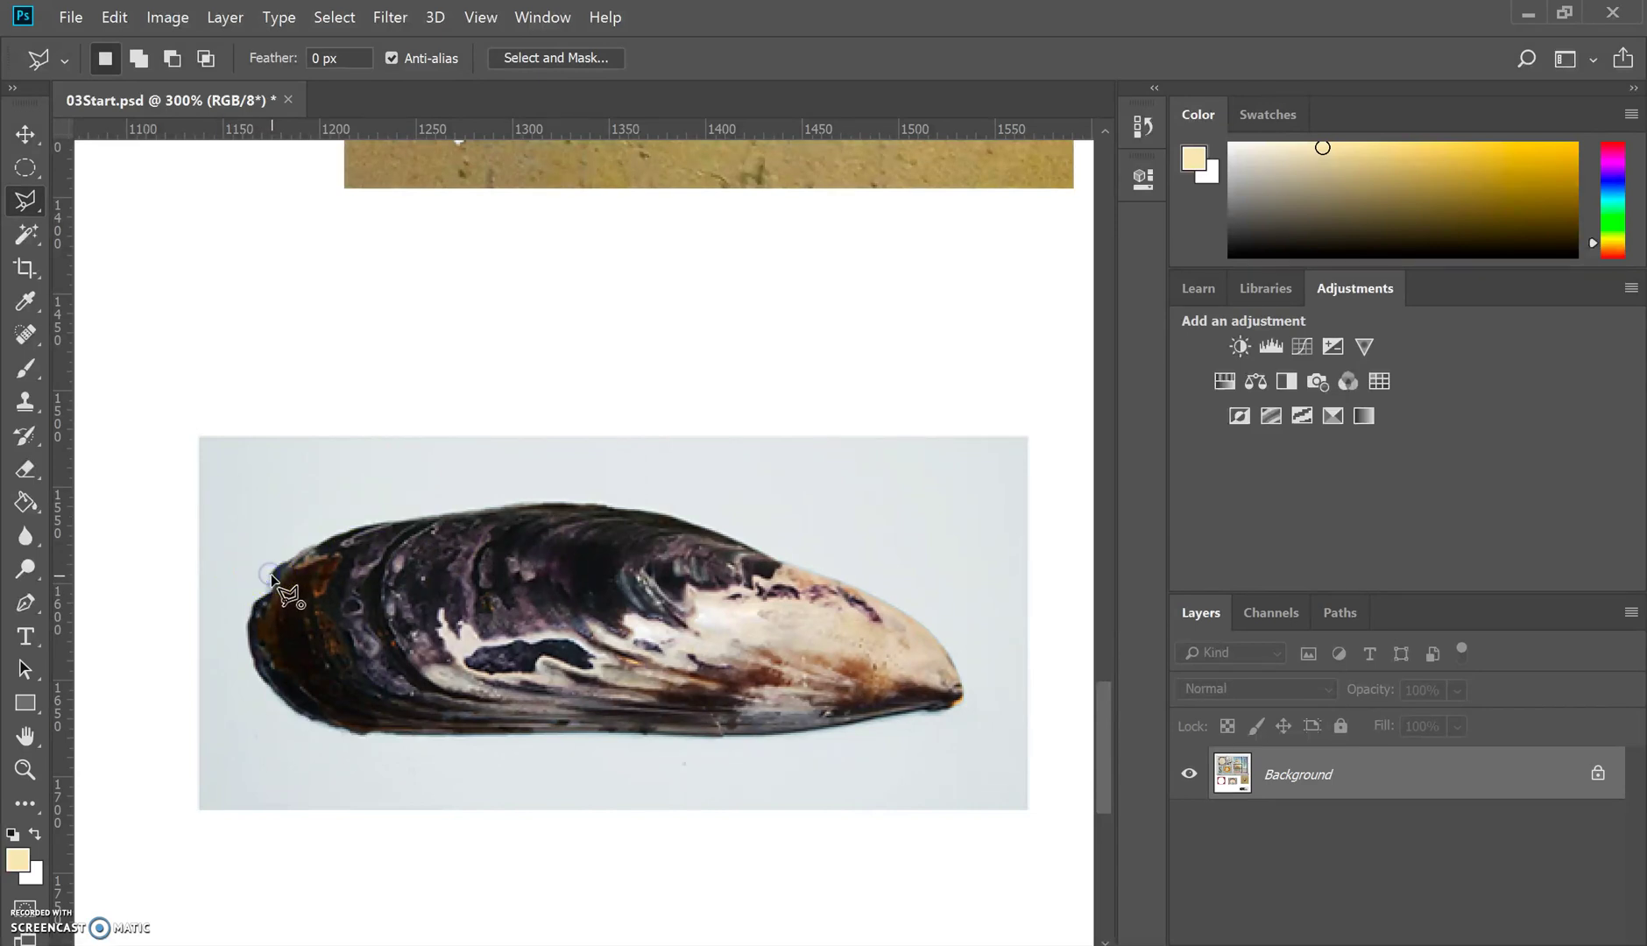
click(270, 523)
click(347, 535)
click(380, 523)
click(454, 520)
click(497, 509)
click(550, 502)
click(618, 506)
click(683, 519)
click(708, 525)
click(714, 533)
click(771, 557)
click(916, 607)
click(959, 672)
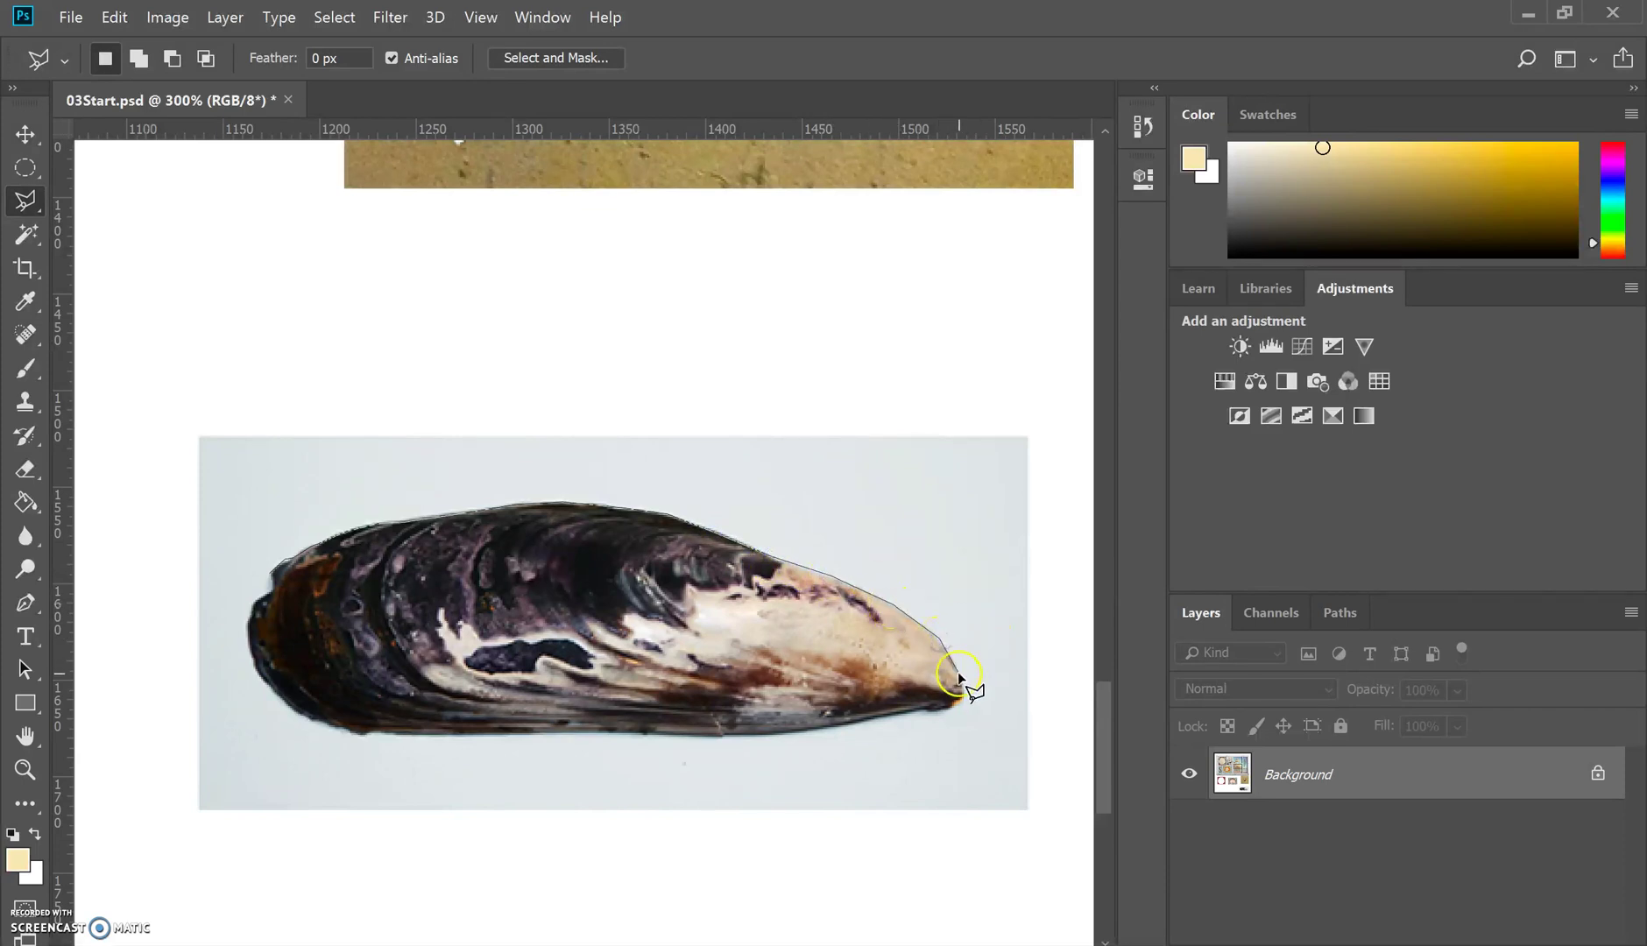
click(928, 709)
click(789, 734)
click(654, 738)
click(469, 732)
click(400, 738)
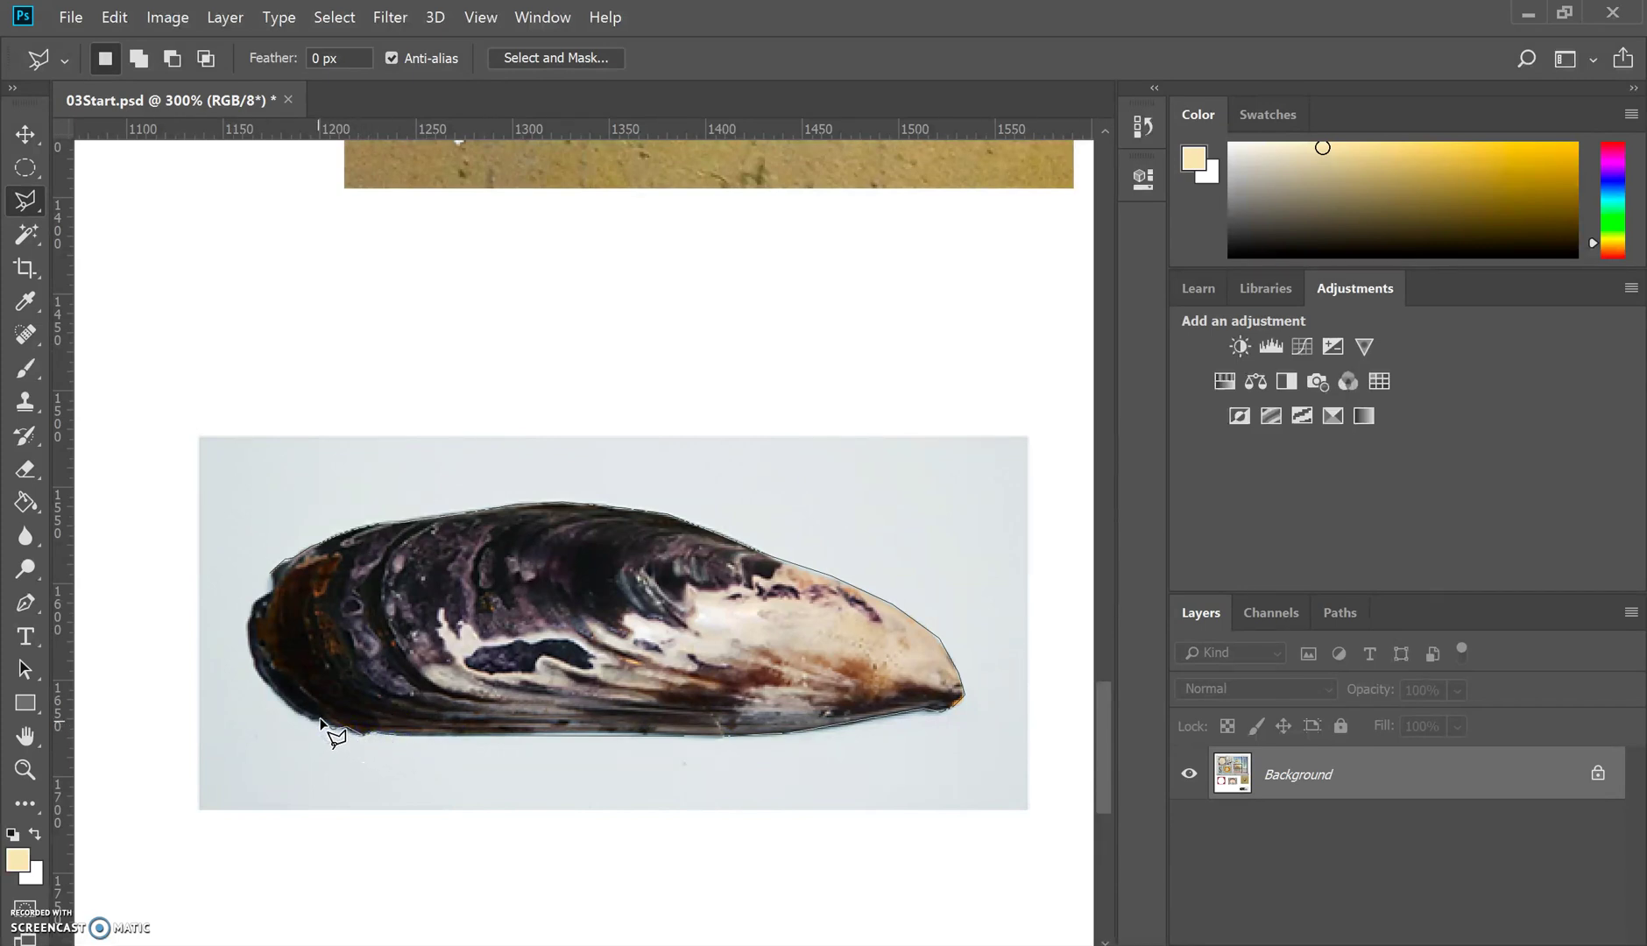
click(270, 686)
click(254, 658)
click(250, 619)
click(268, 591)
click(272, 574)
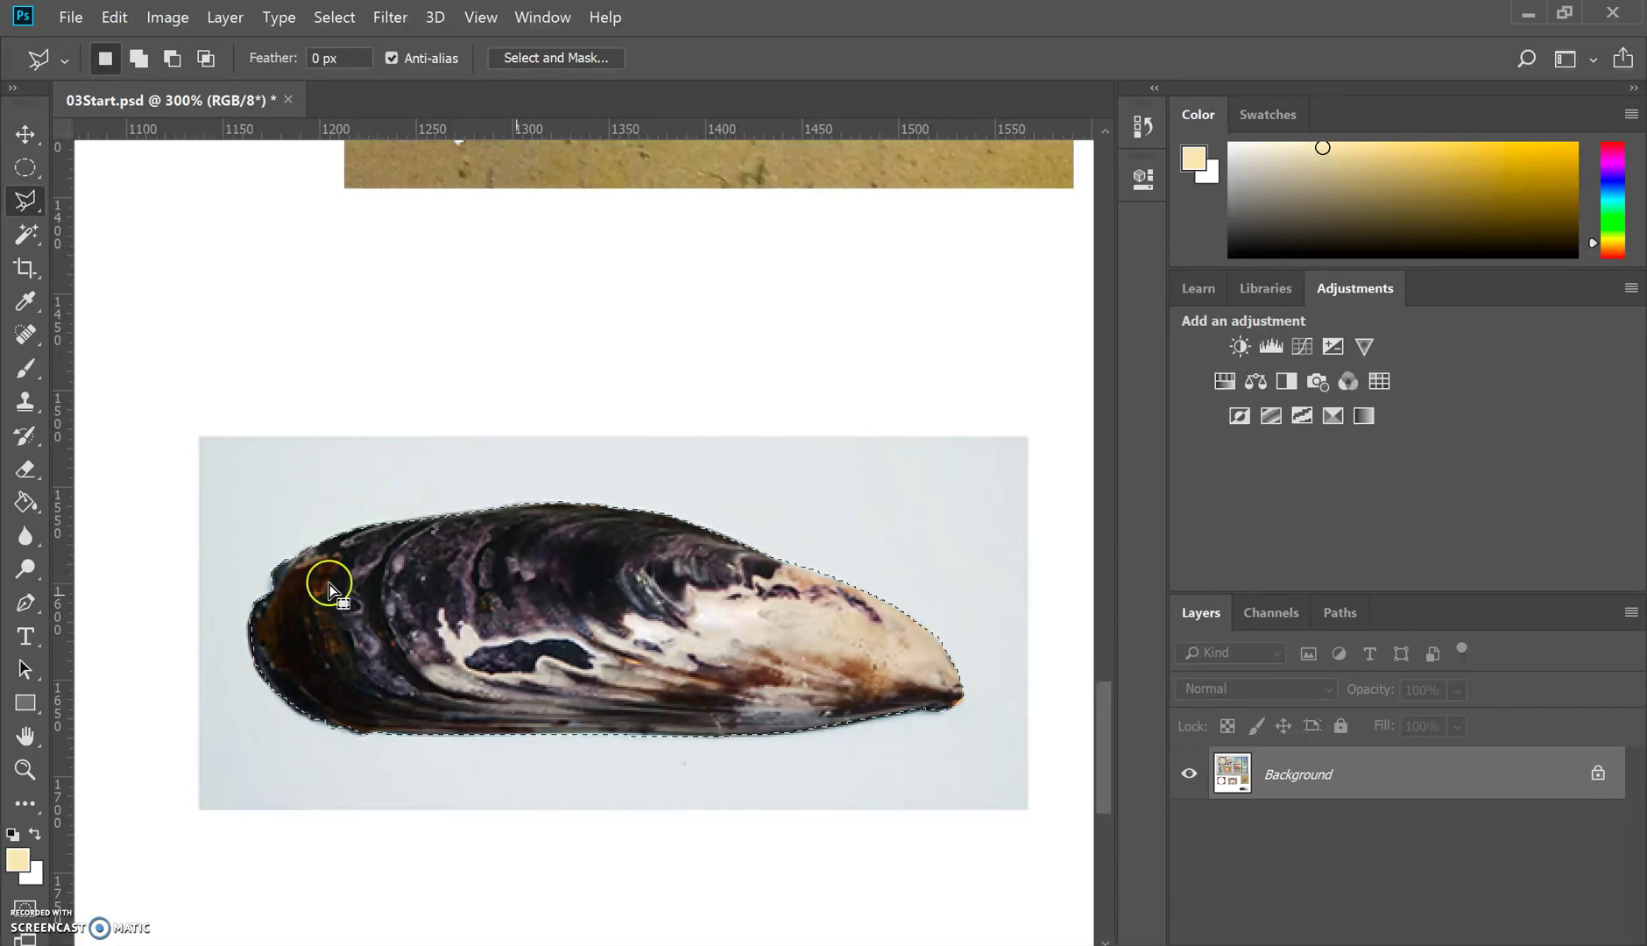
click(819, 606)
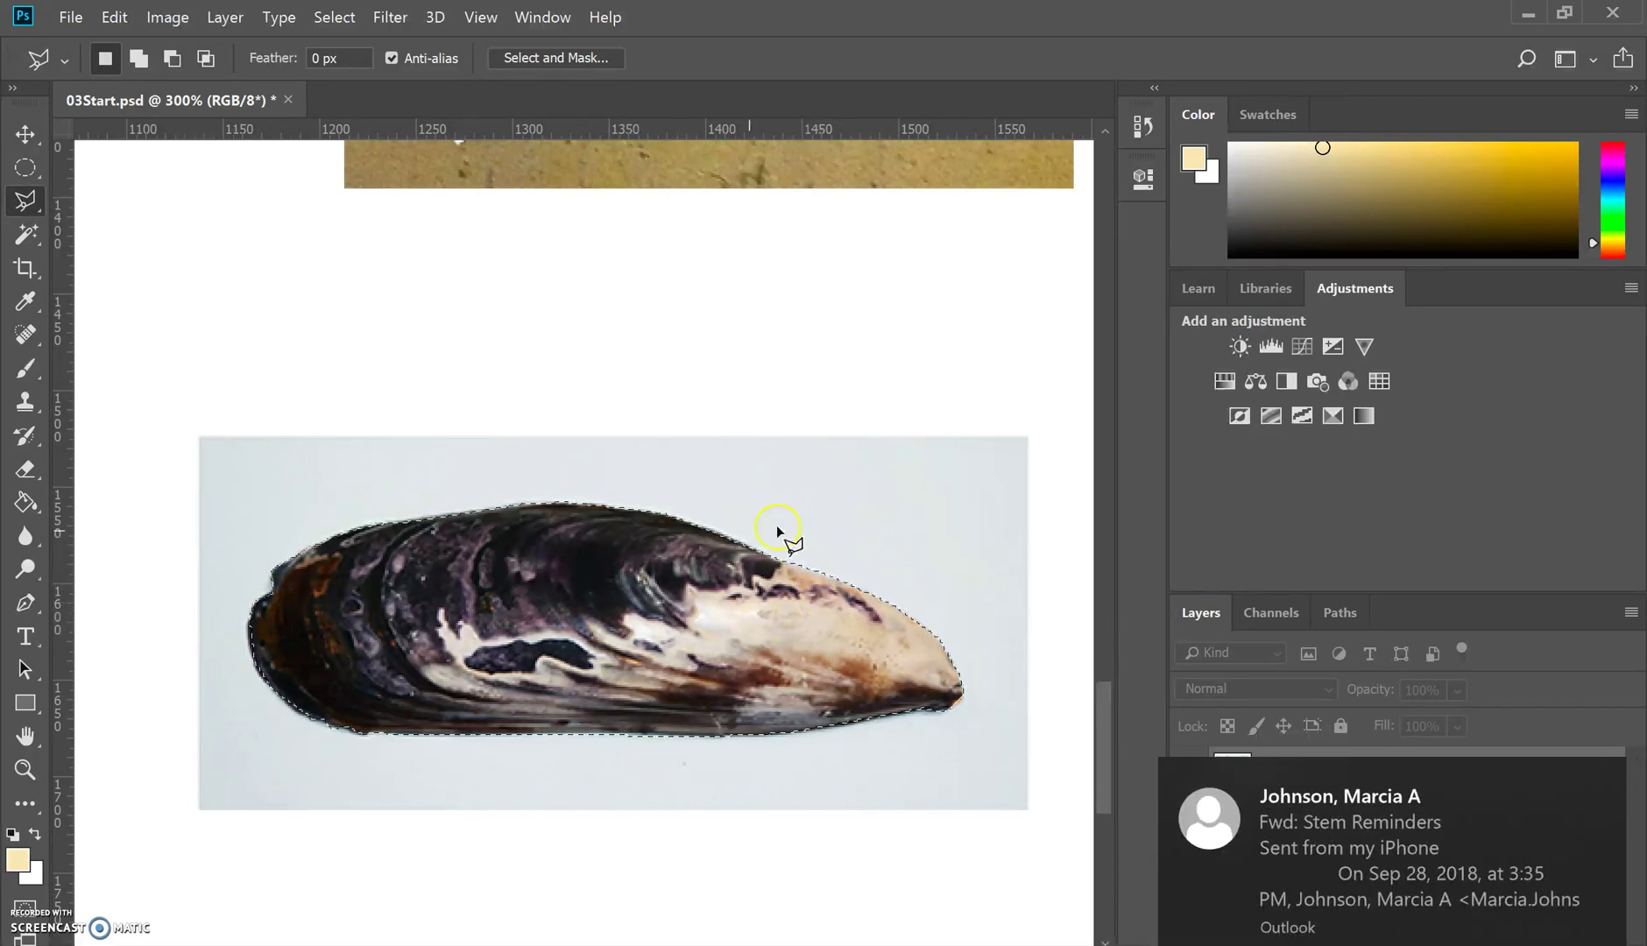
click(26, 201)
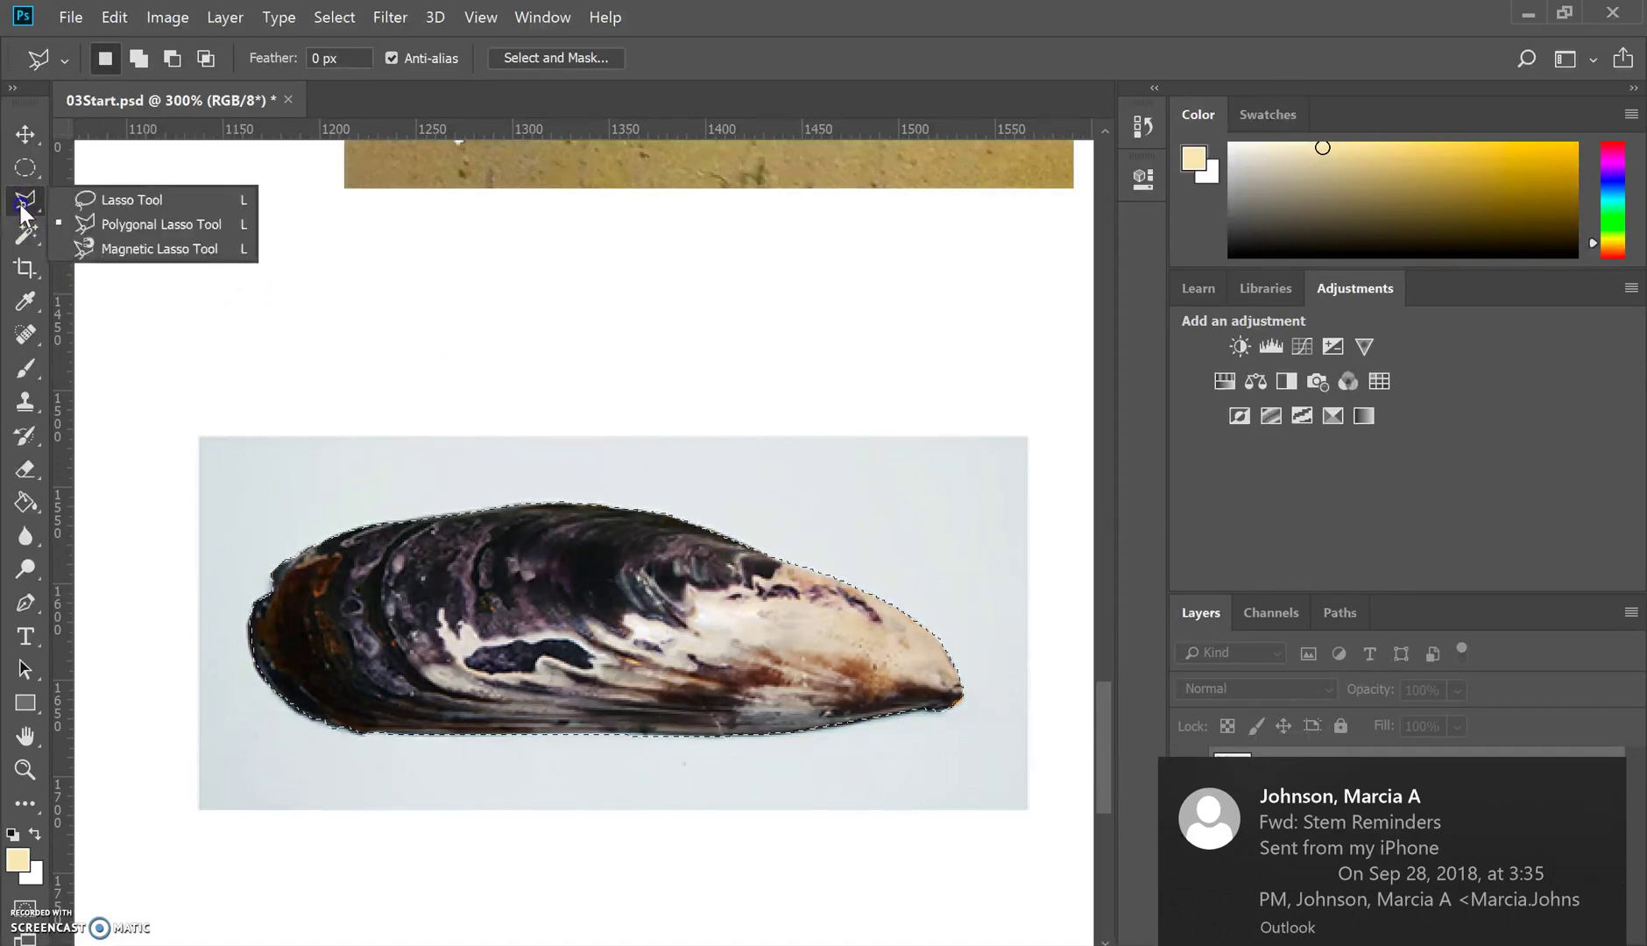
click(237, 229)
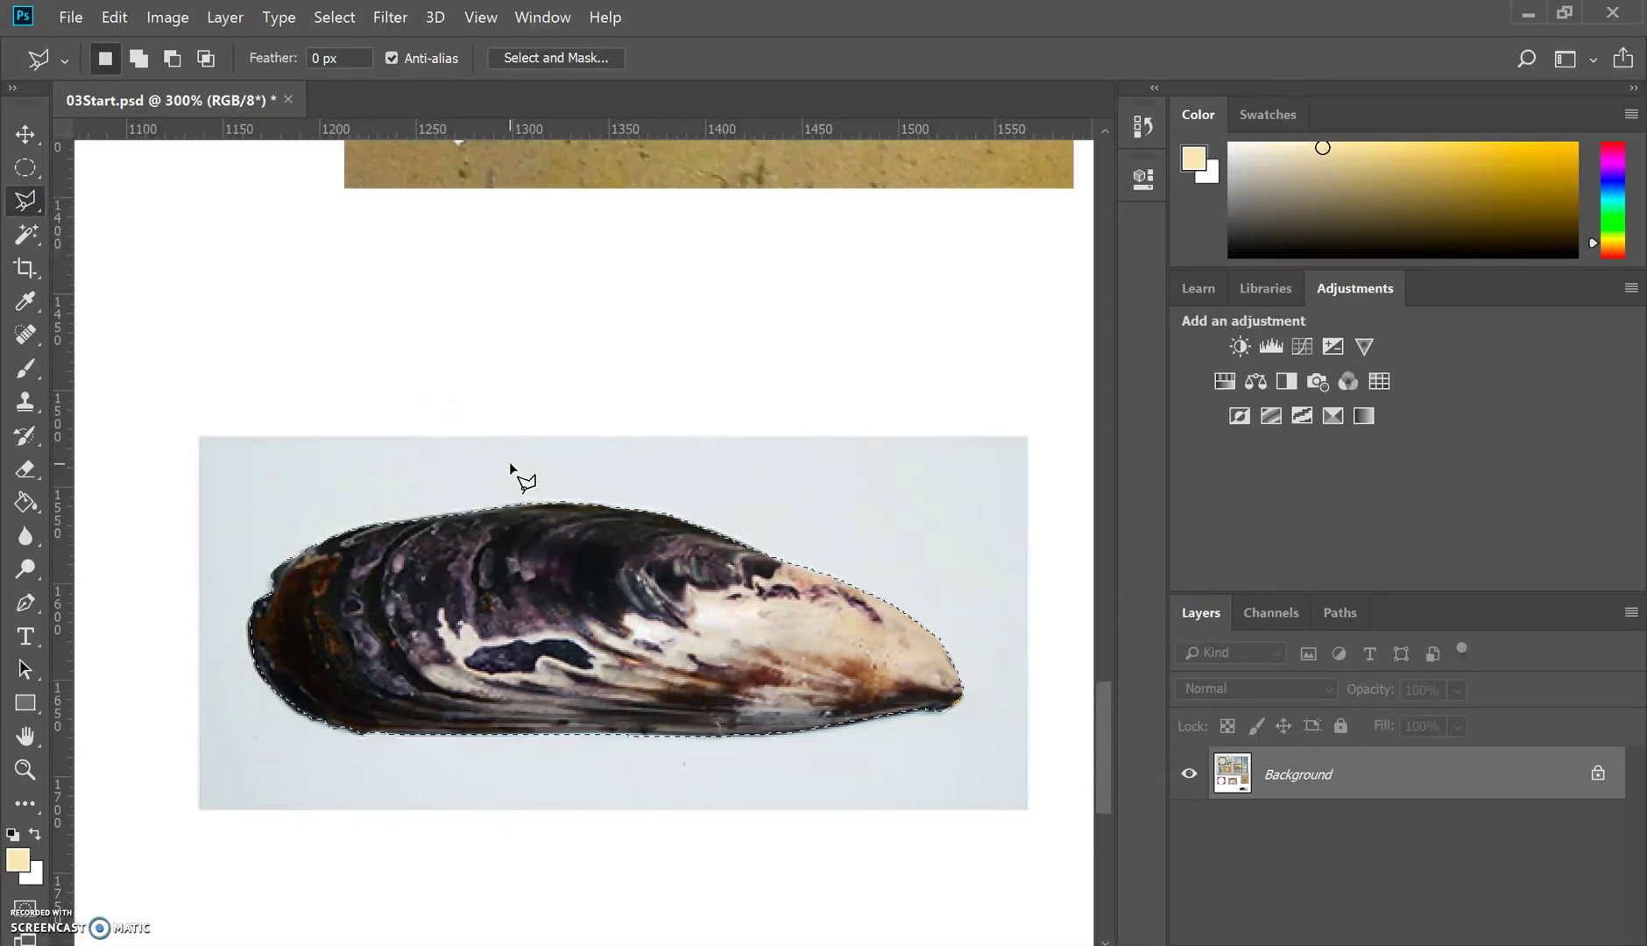
click(284, 560)
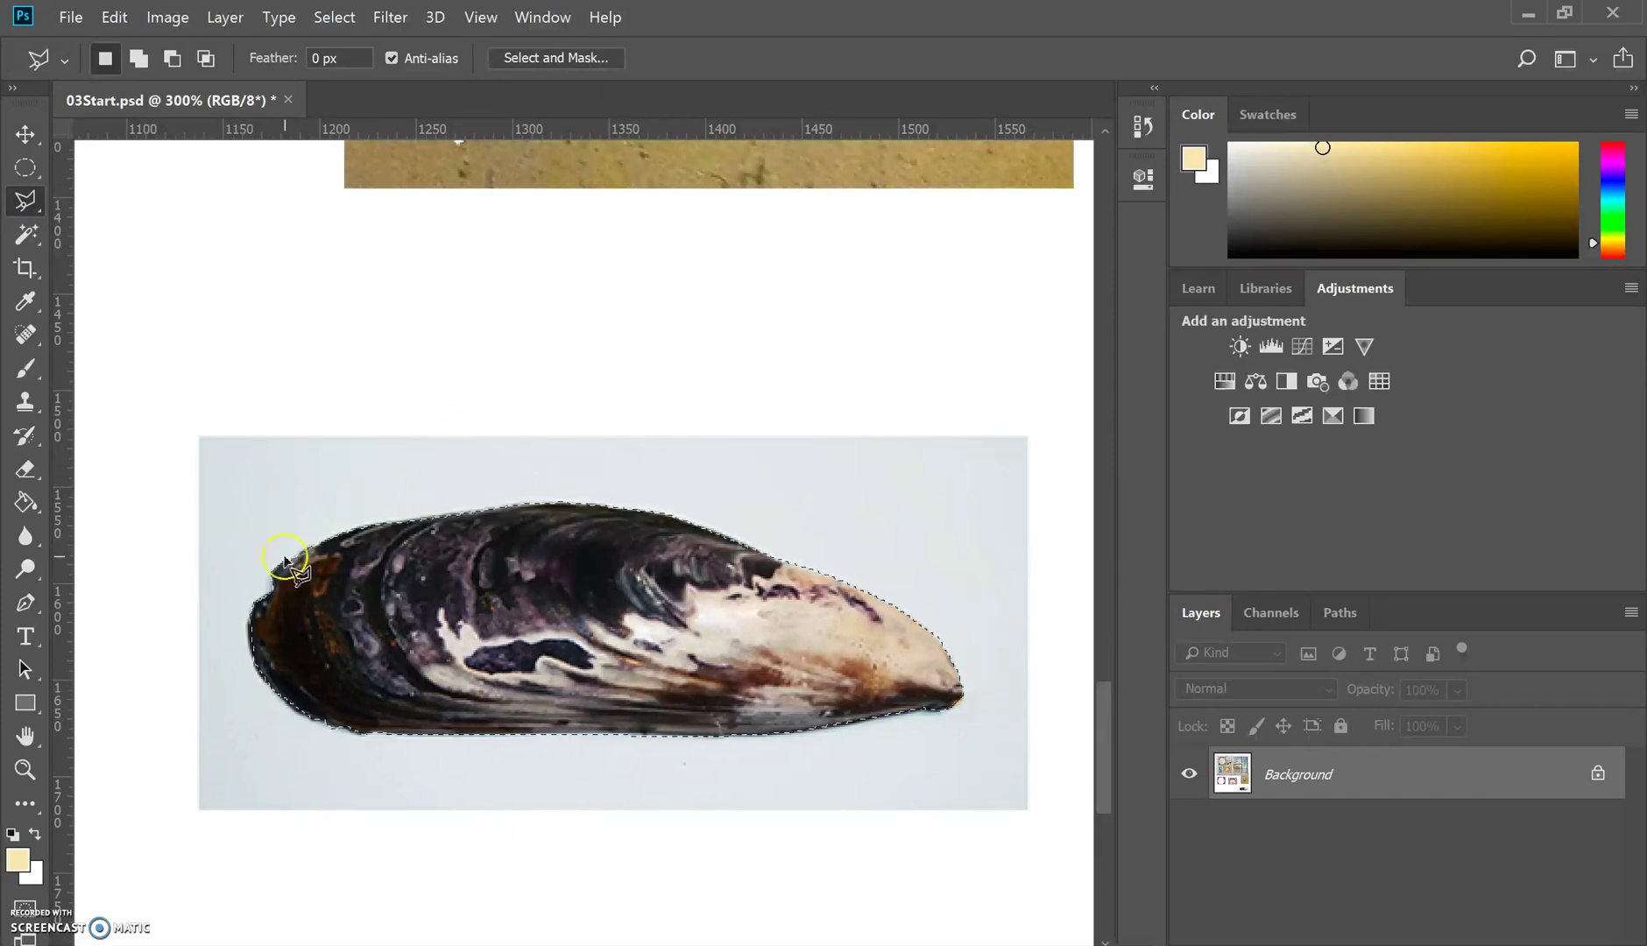
Move the selected mussel shell up to the window frame, onto the shadow marked D.
click(24, 770)
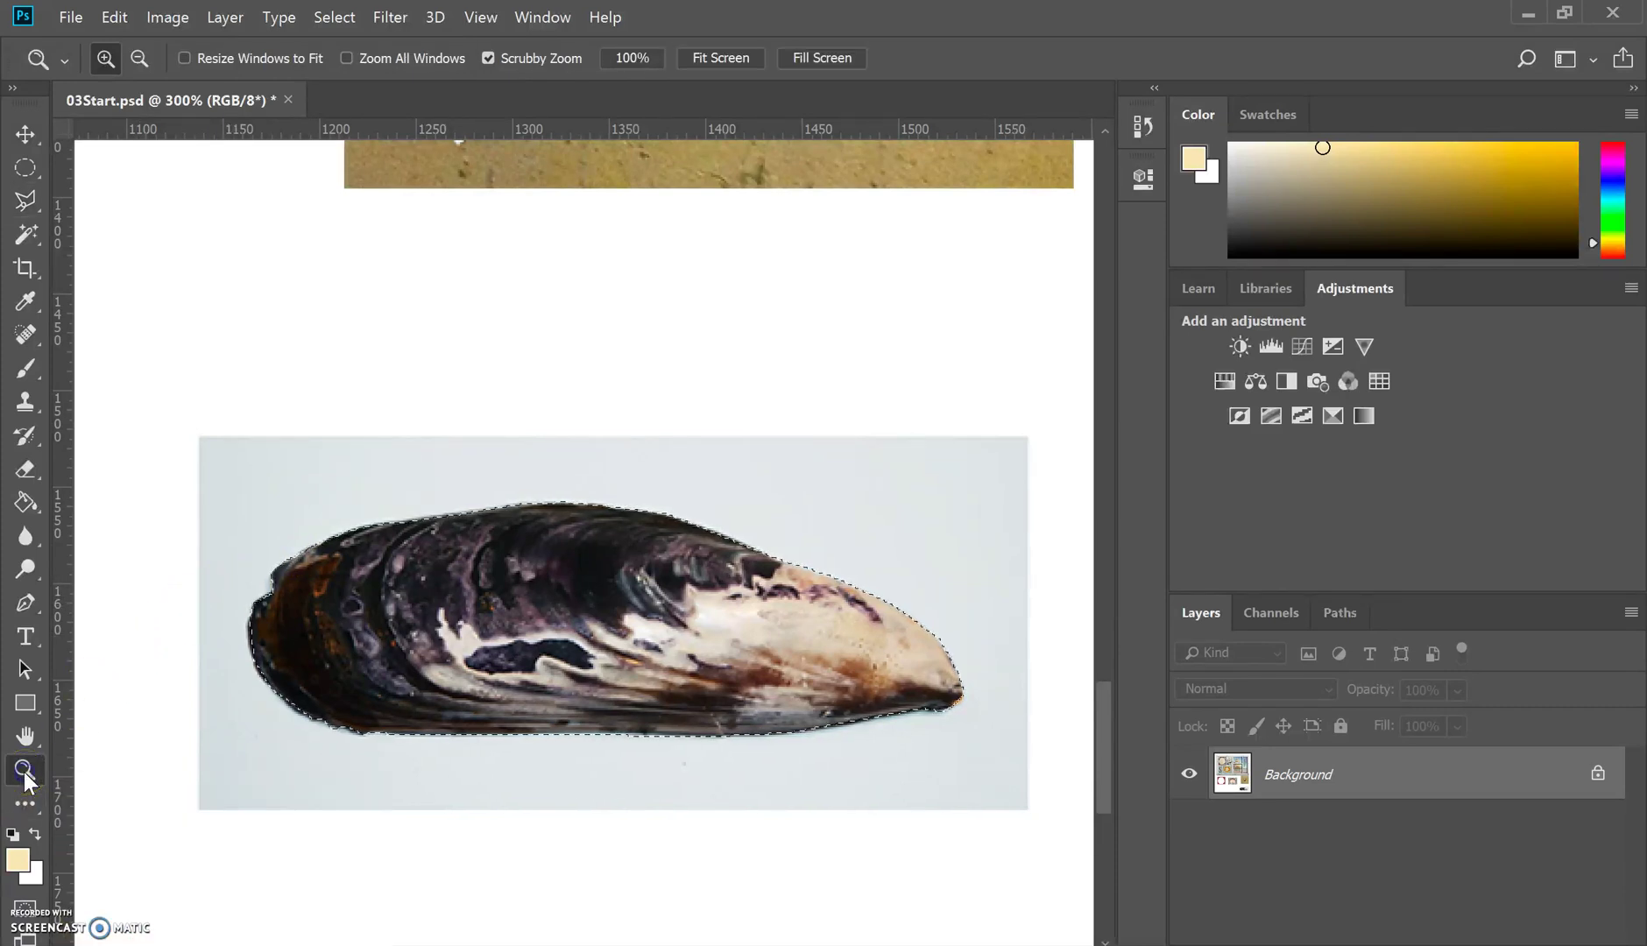
click(746, 58)
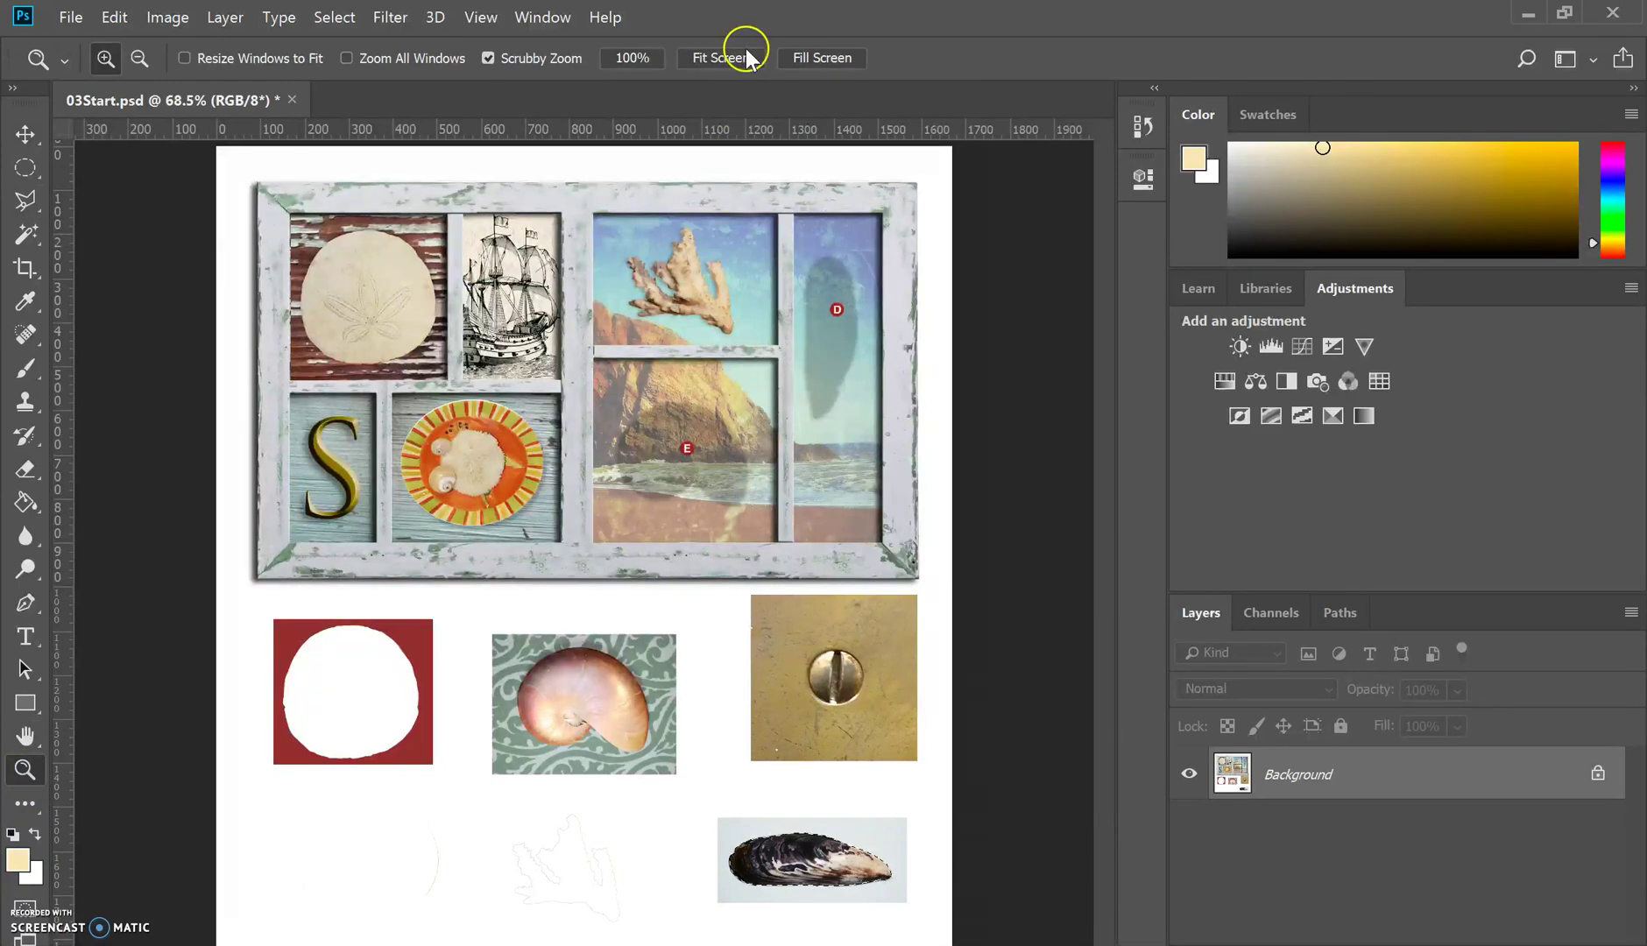
click(25, 133)
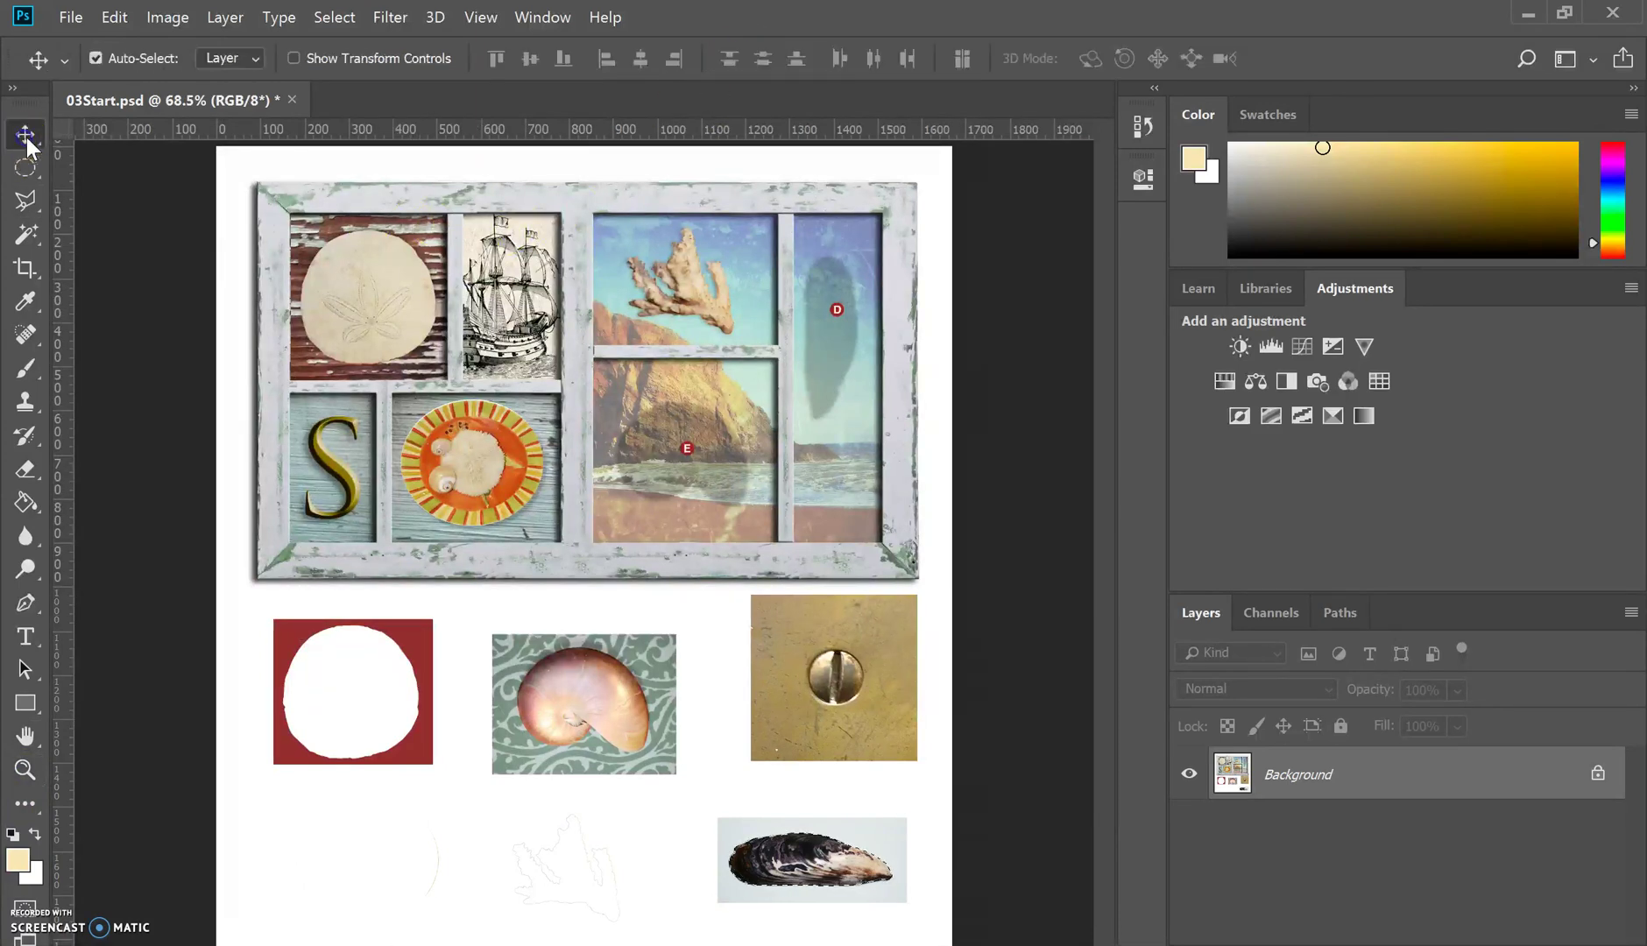
click(893, 384)
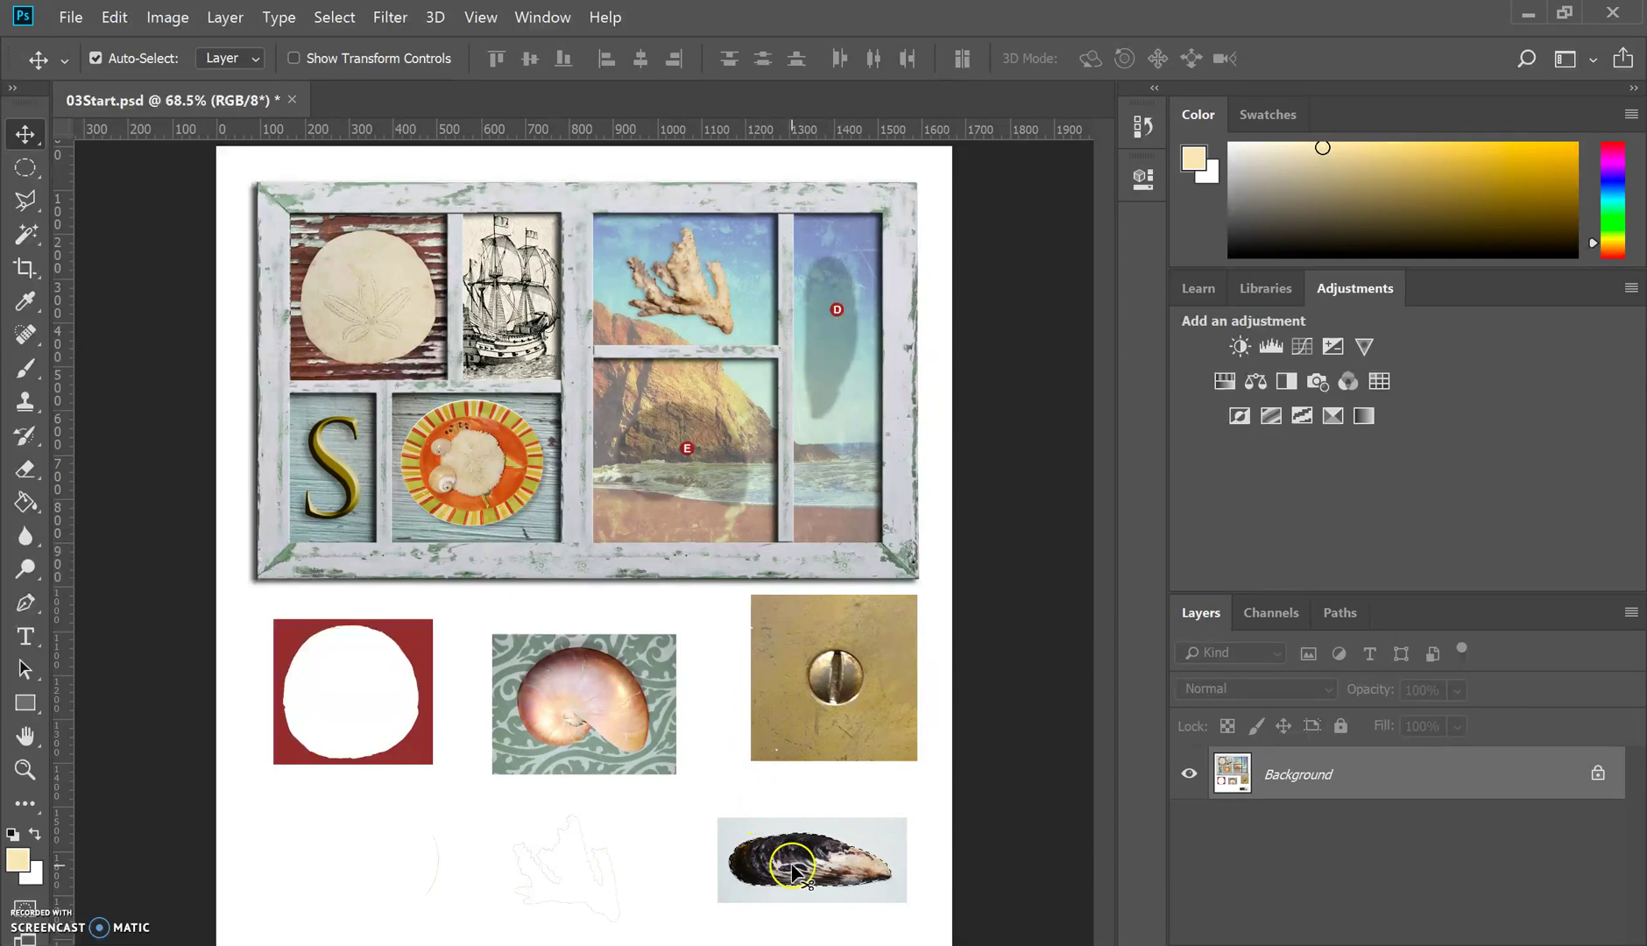
drag(799, 867, 823, 328)
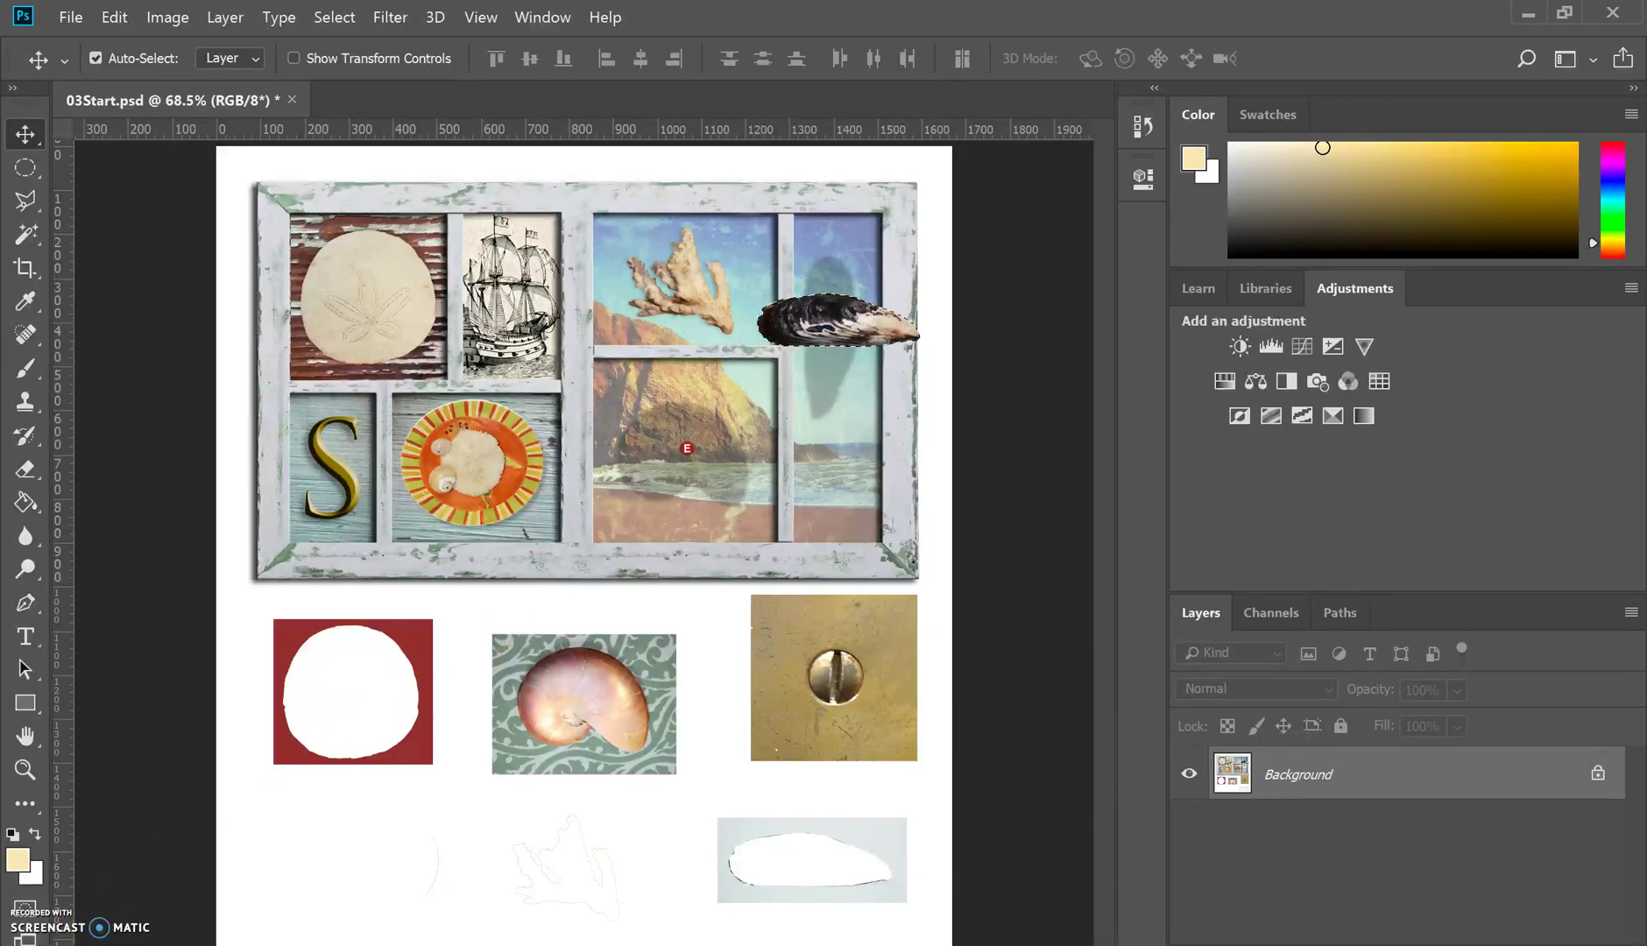
Rotate the mussel shell about 90° clockwise, position it over the shell-shaped shadow and apply the transformation.
click(114, 19)
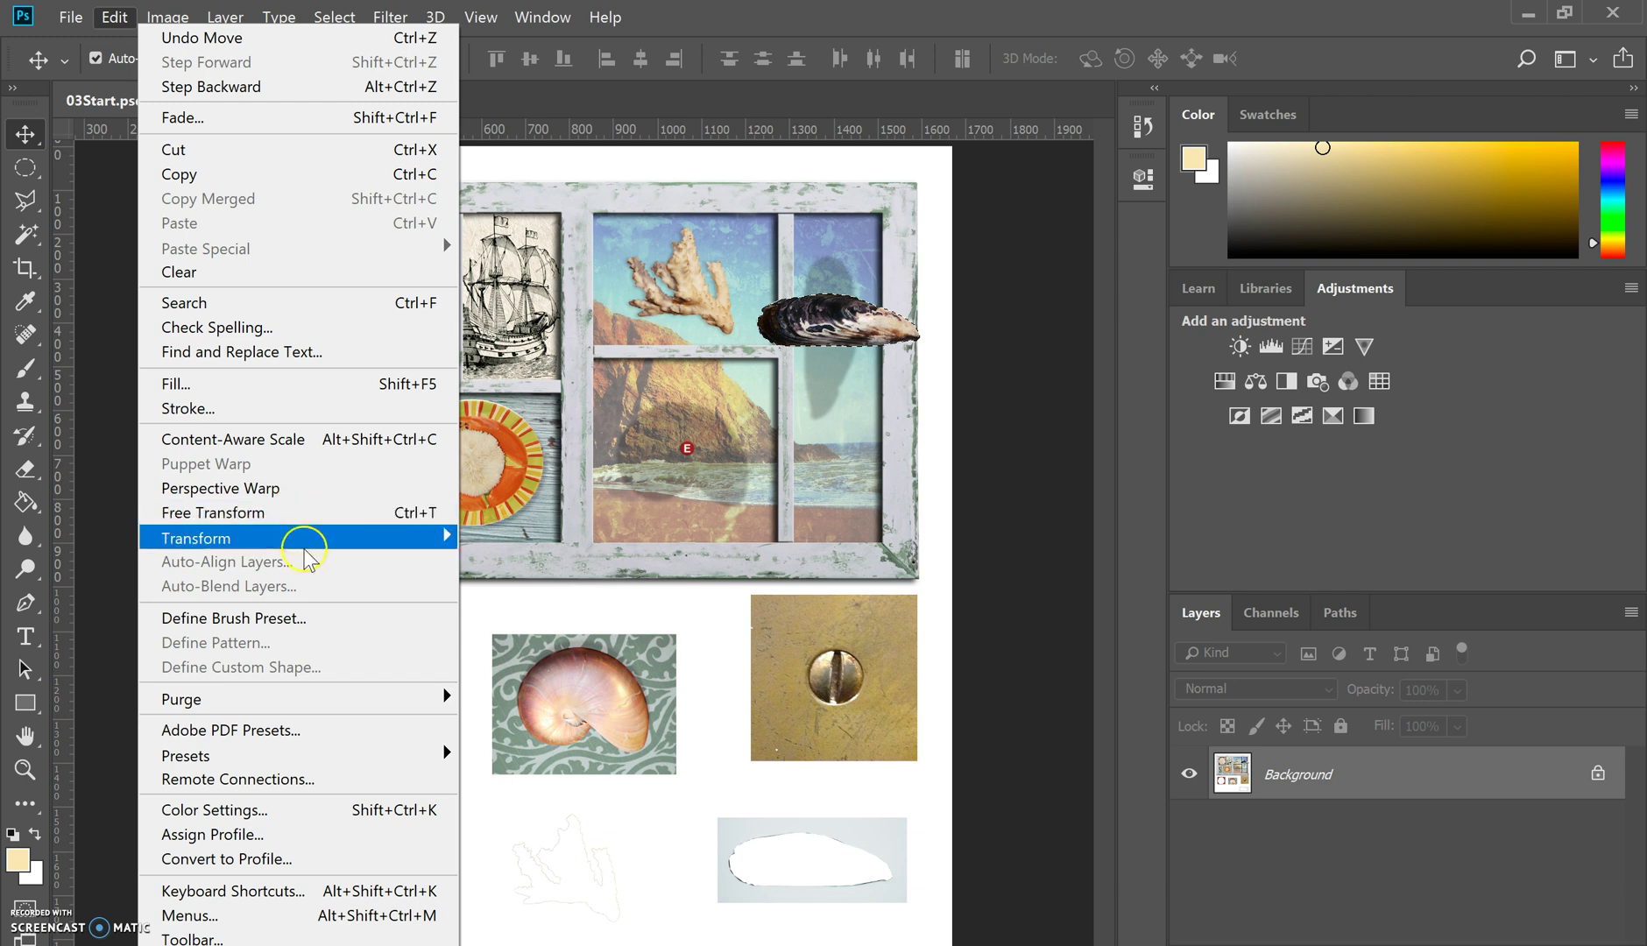
mouse_move(301, 540)
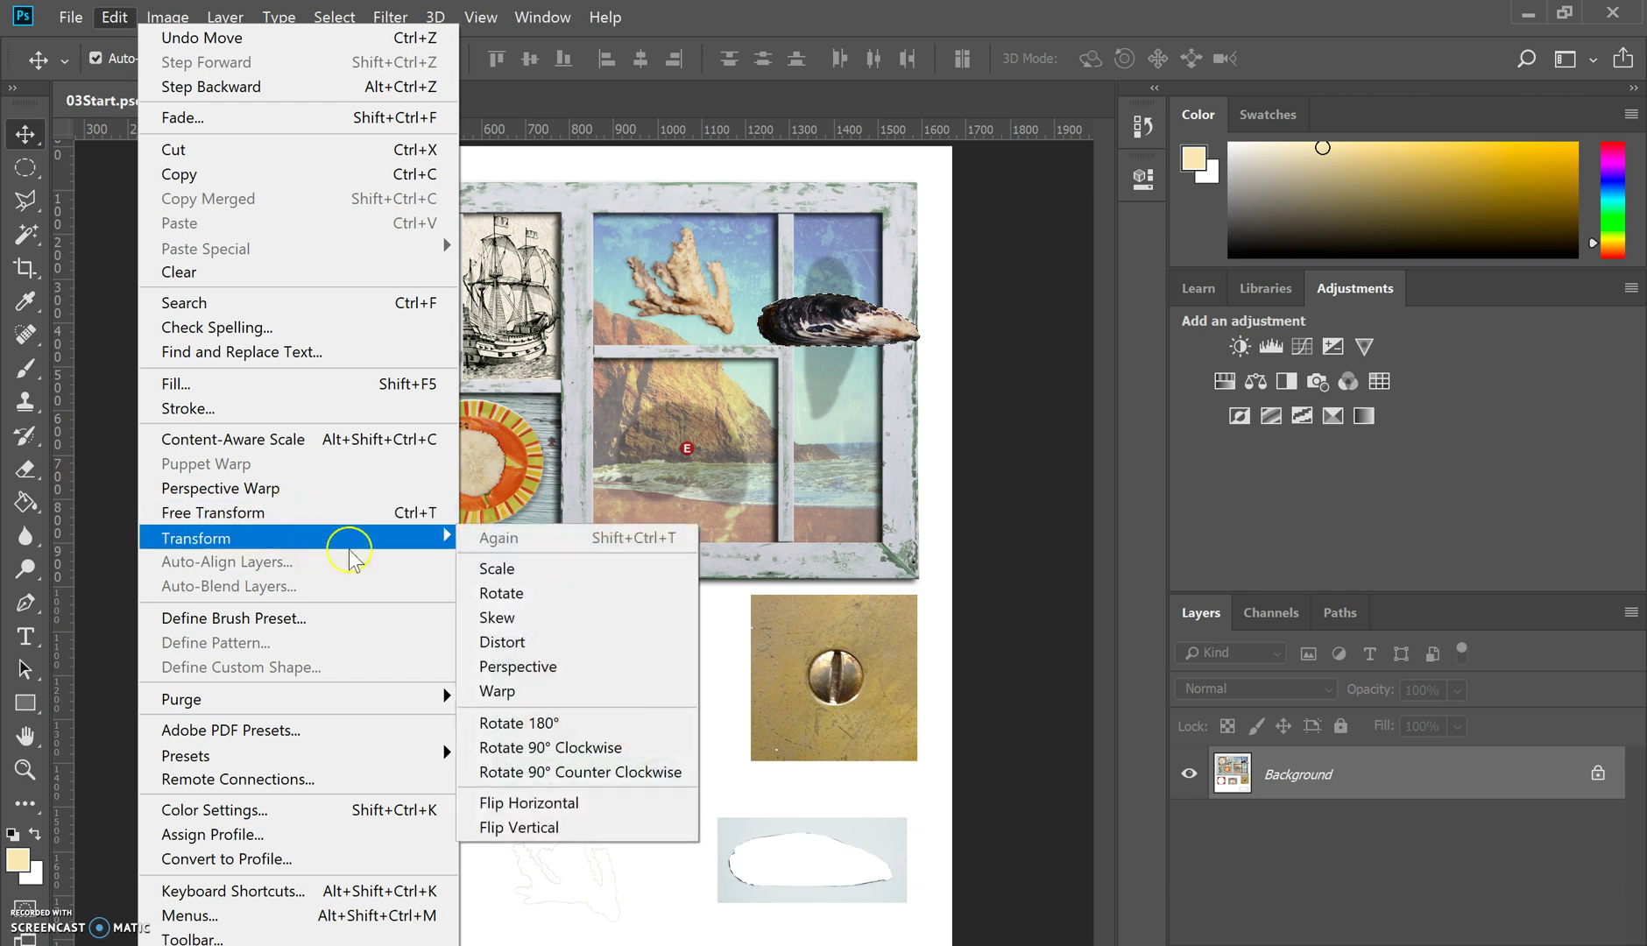
click(528, 599)
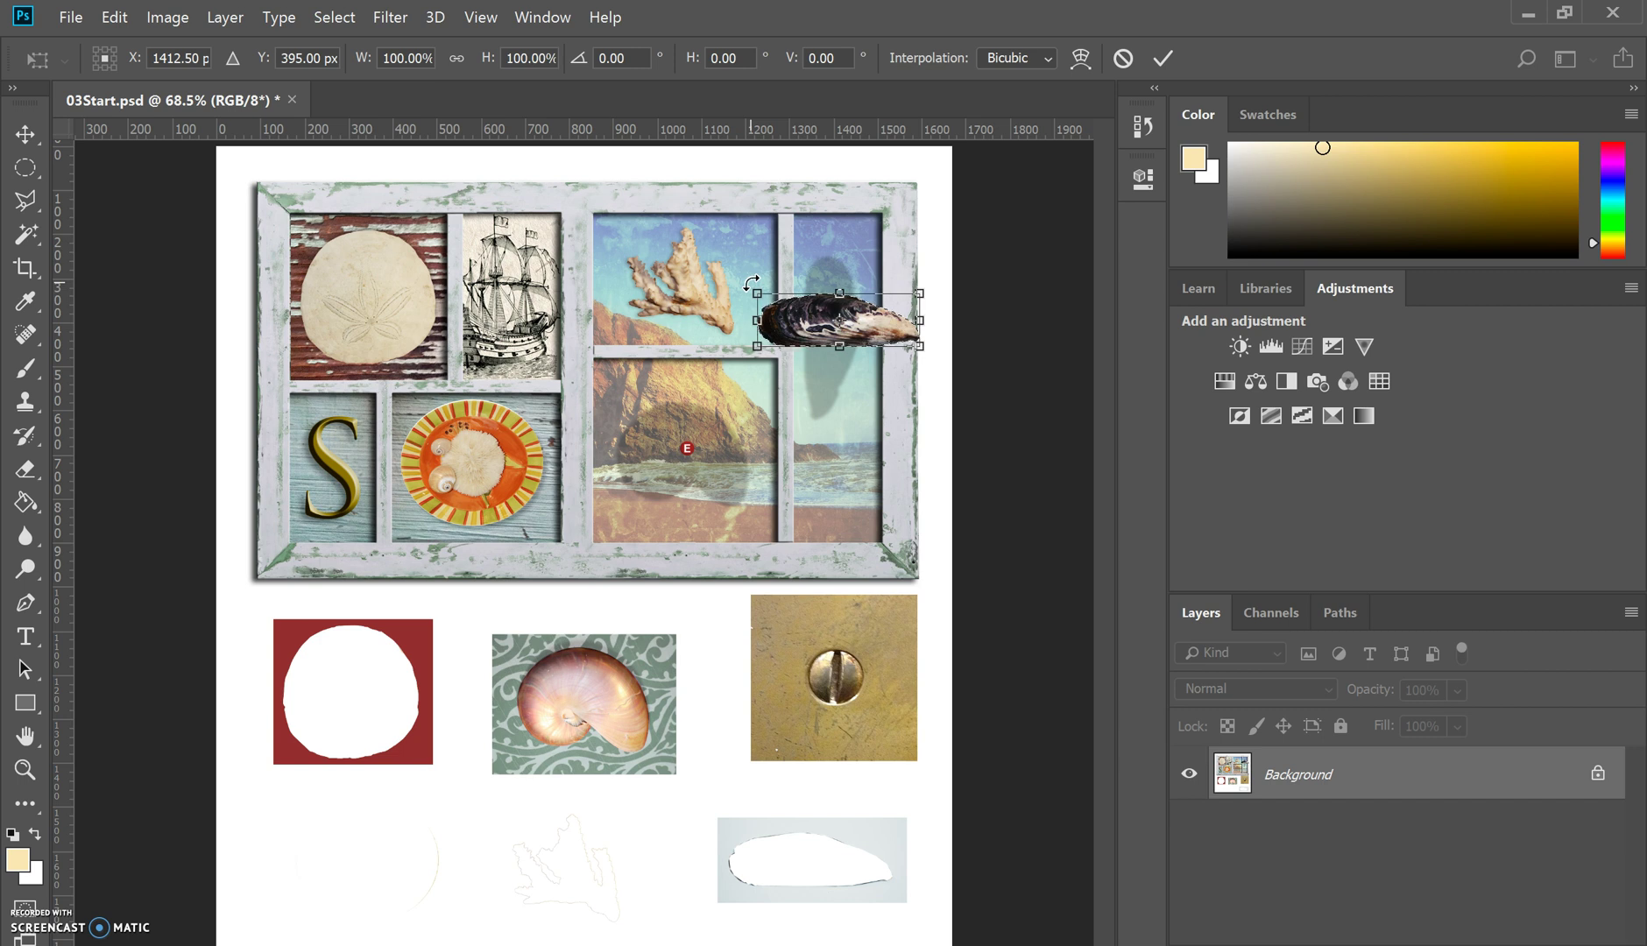
drag(751, 283, 871, 243)
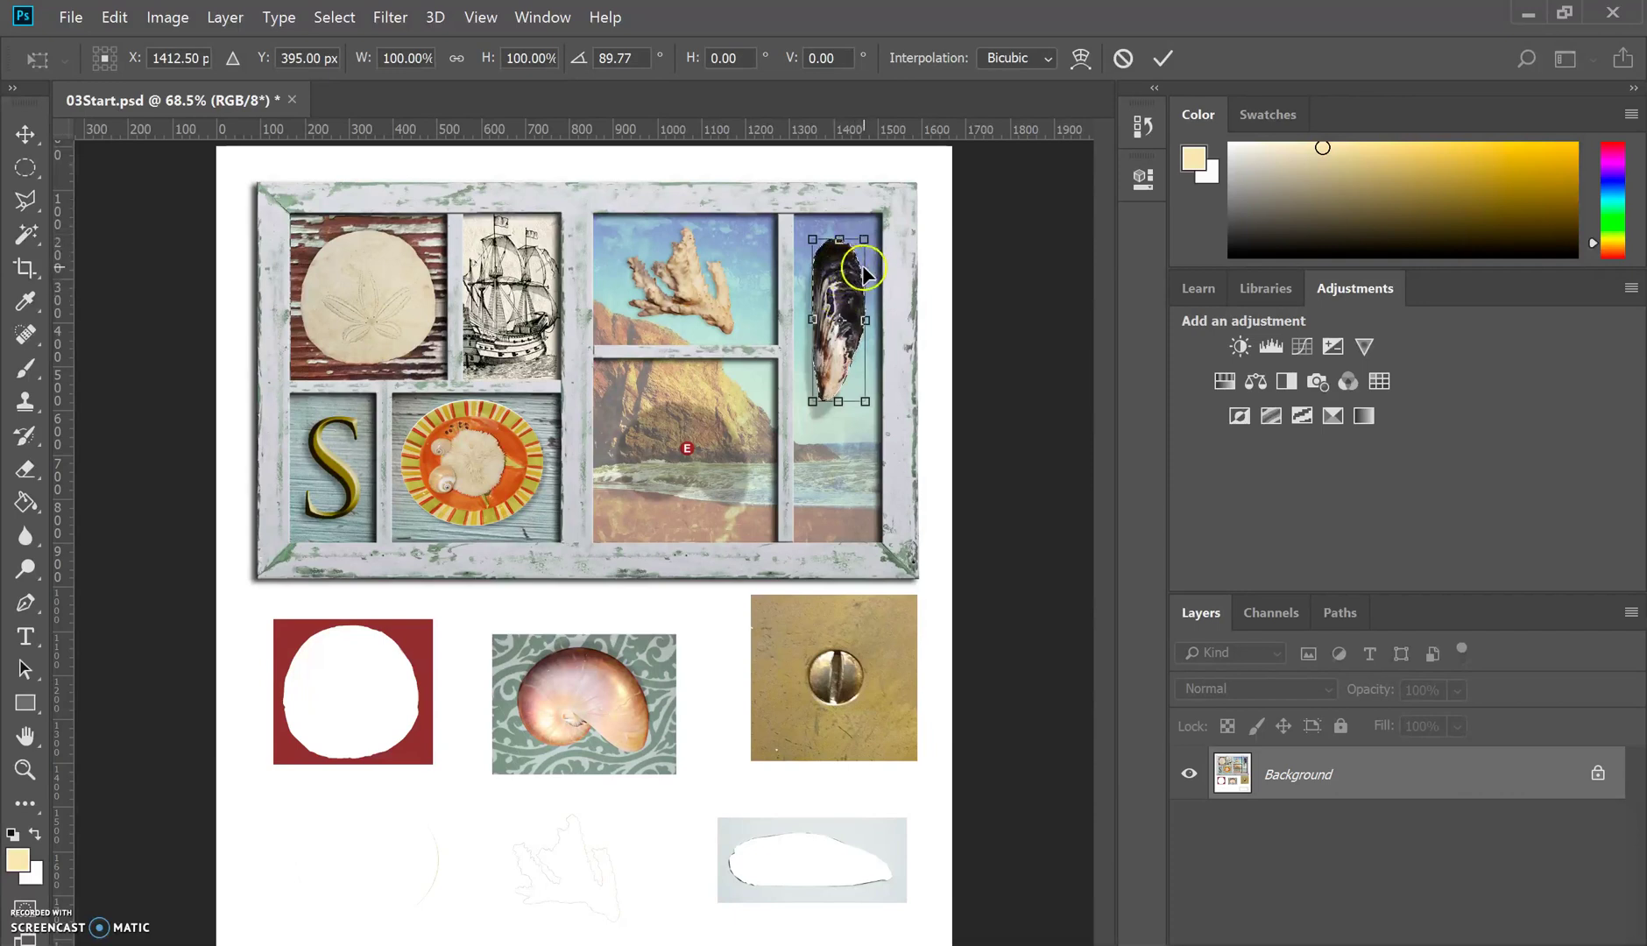
click(838, 293)
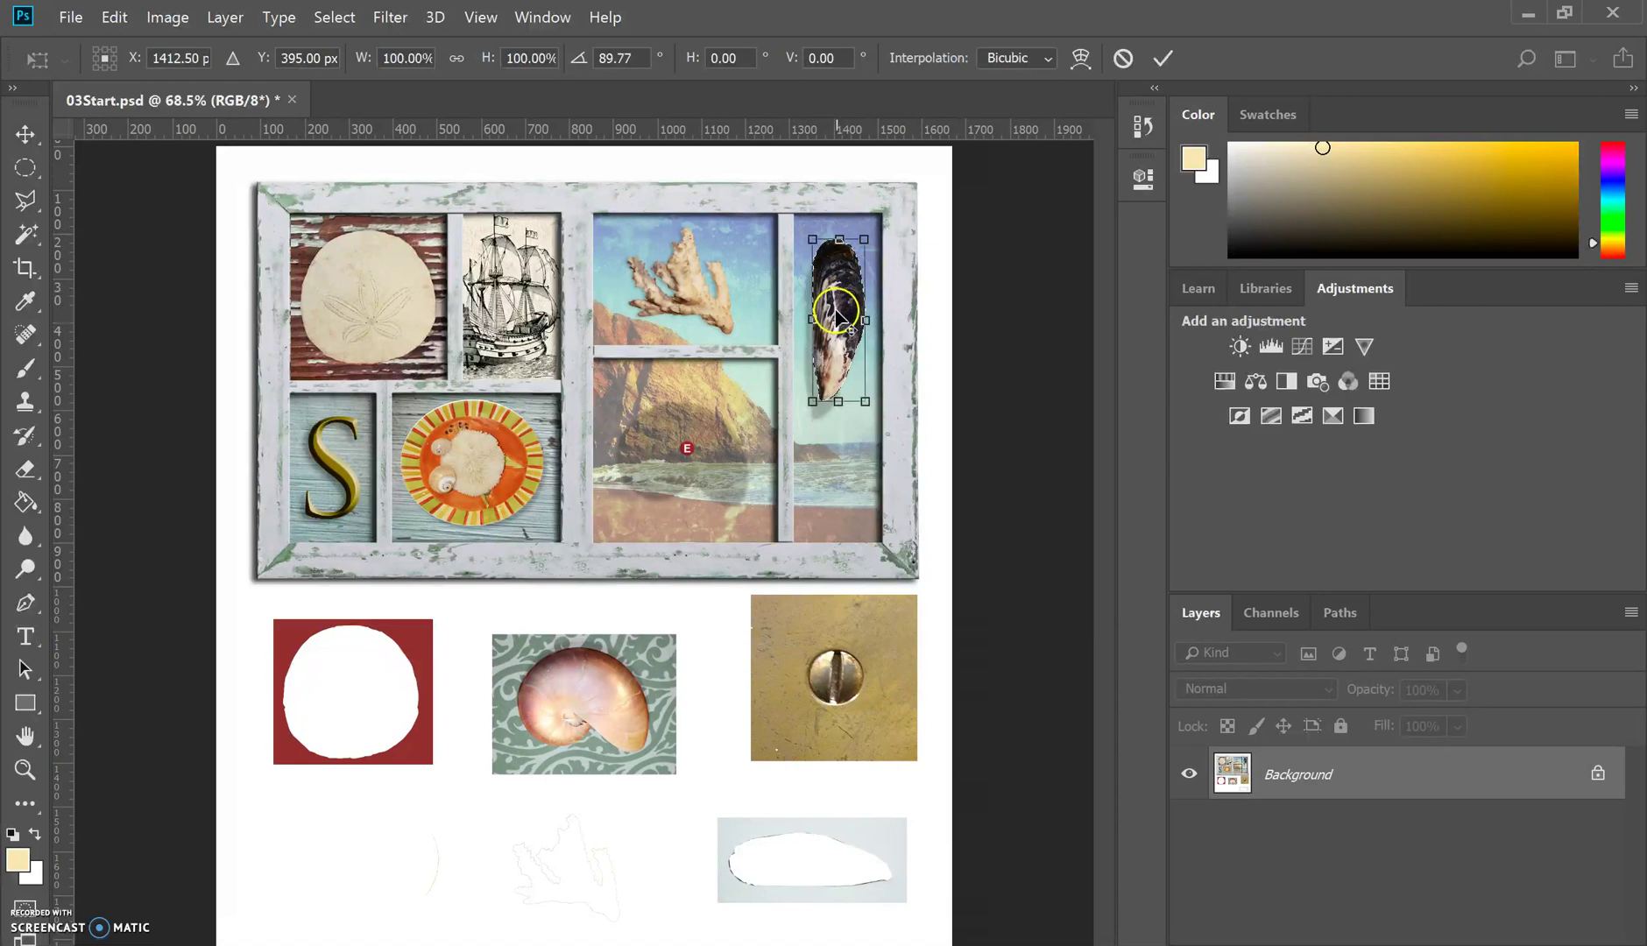
click(846, 283)
drag(846, 283, 843, 291)
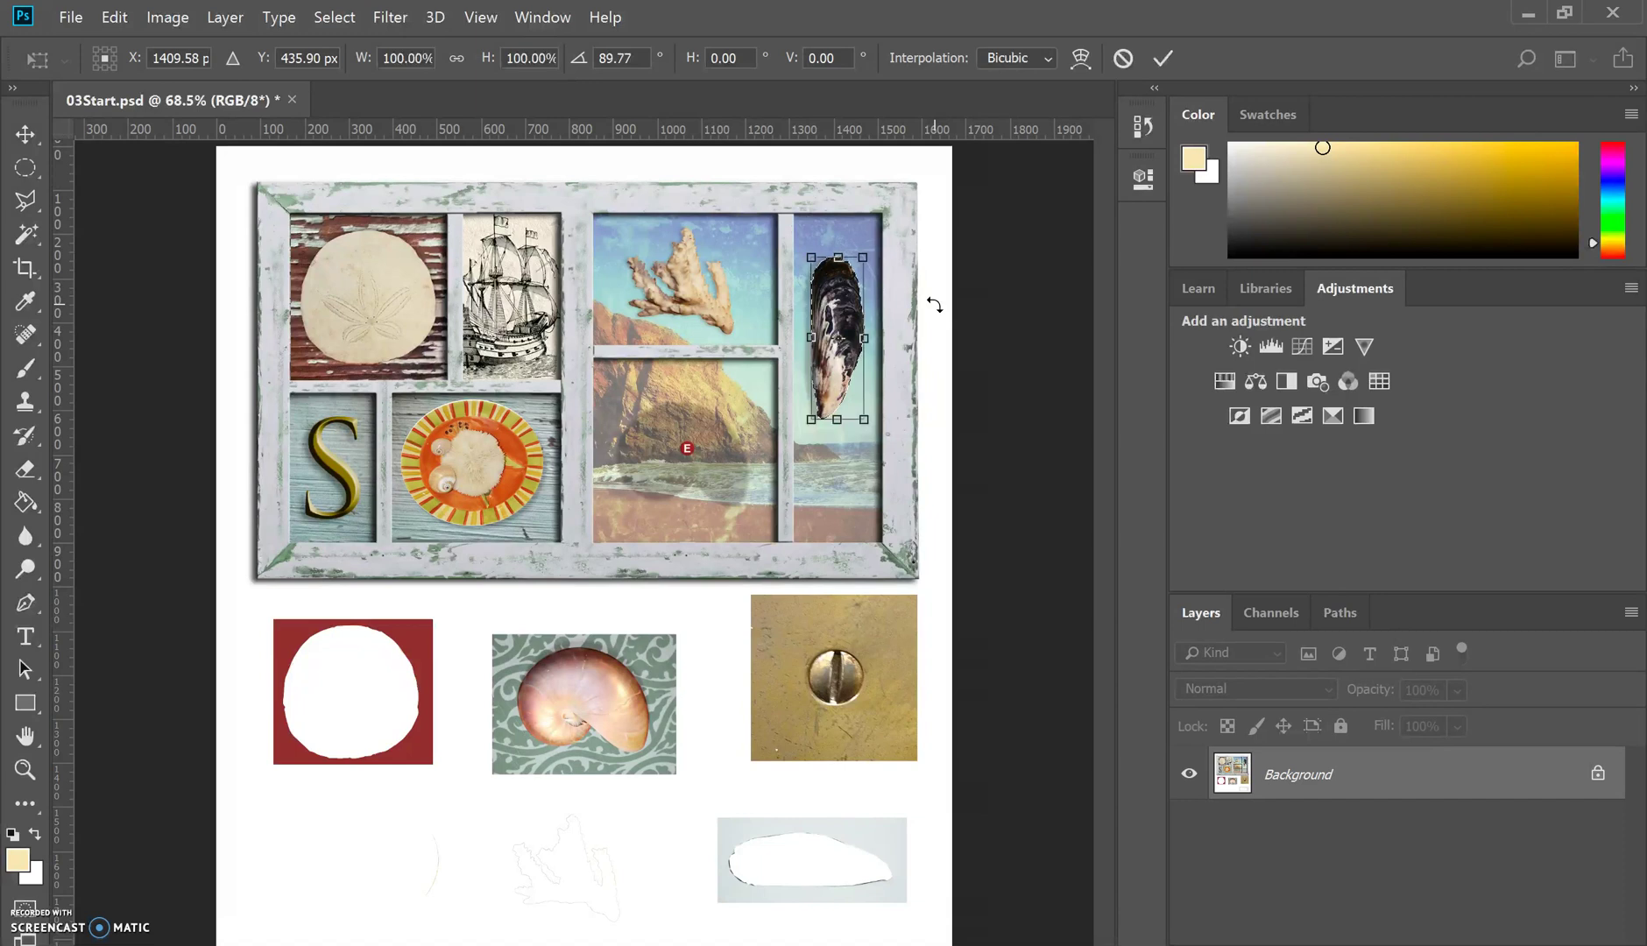
key(Return)
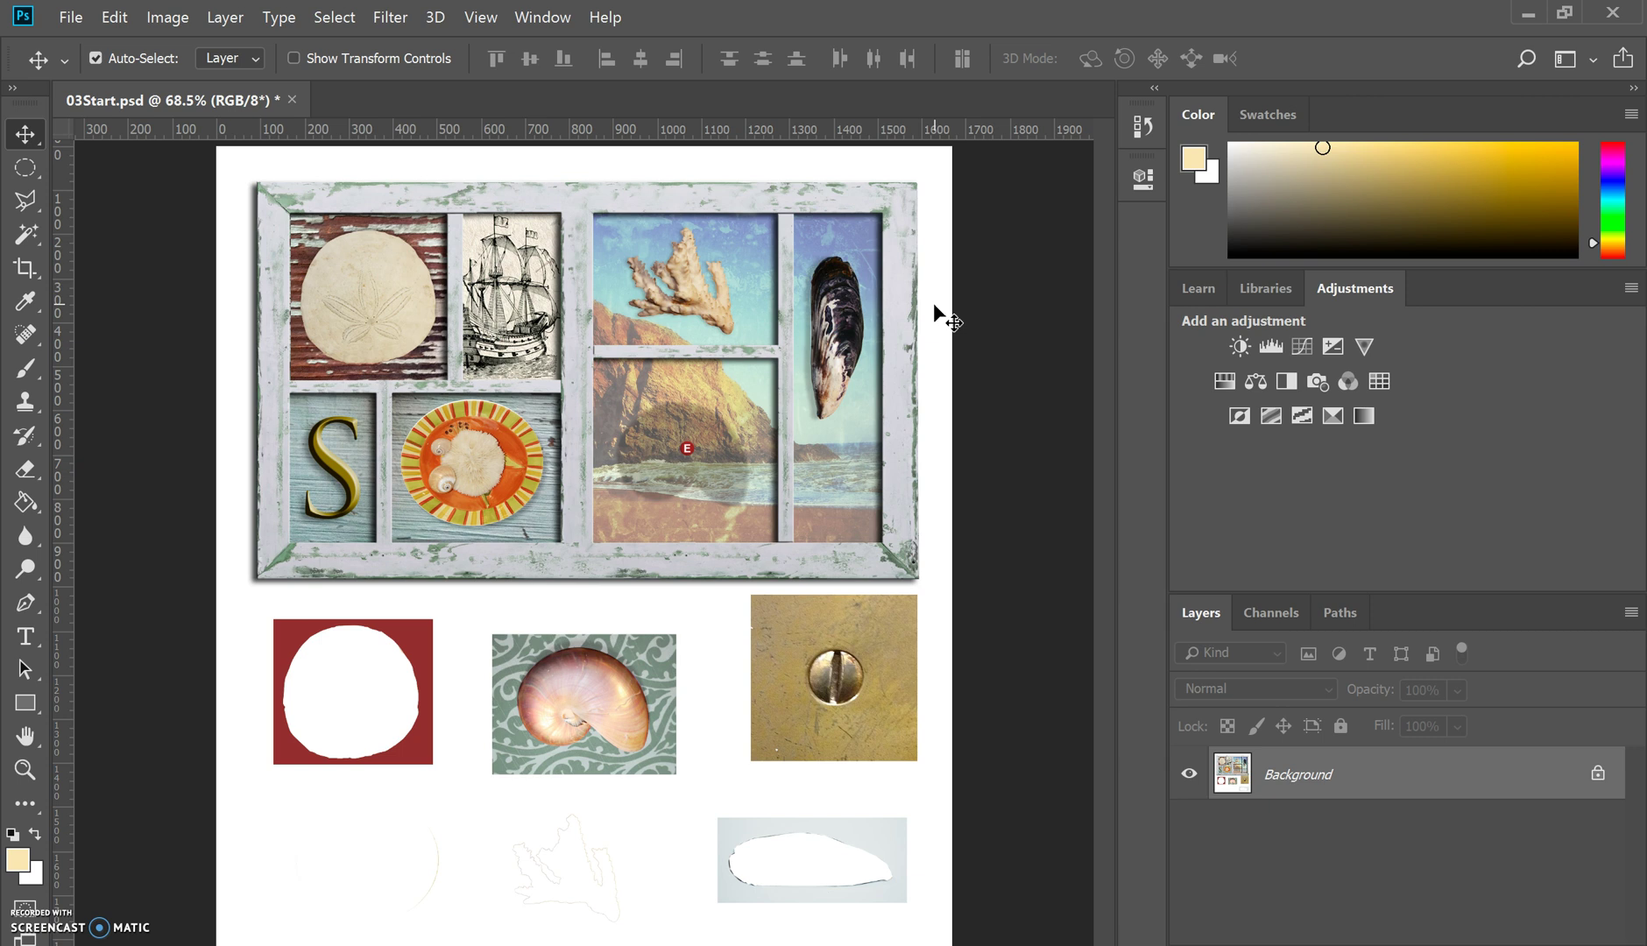
Switch to the Magnetic Lasso tool.
drag(35, 201, 140, 231)
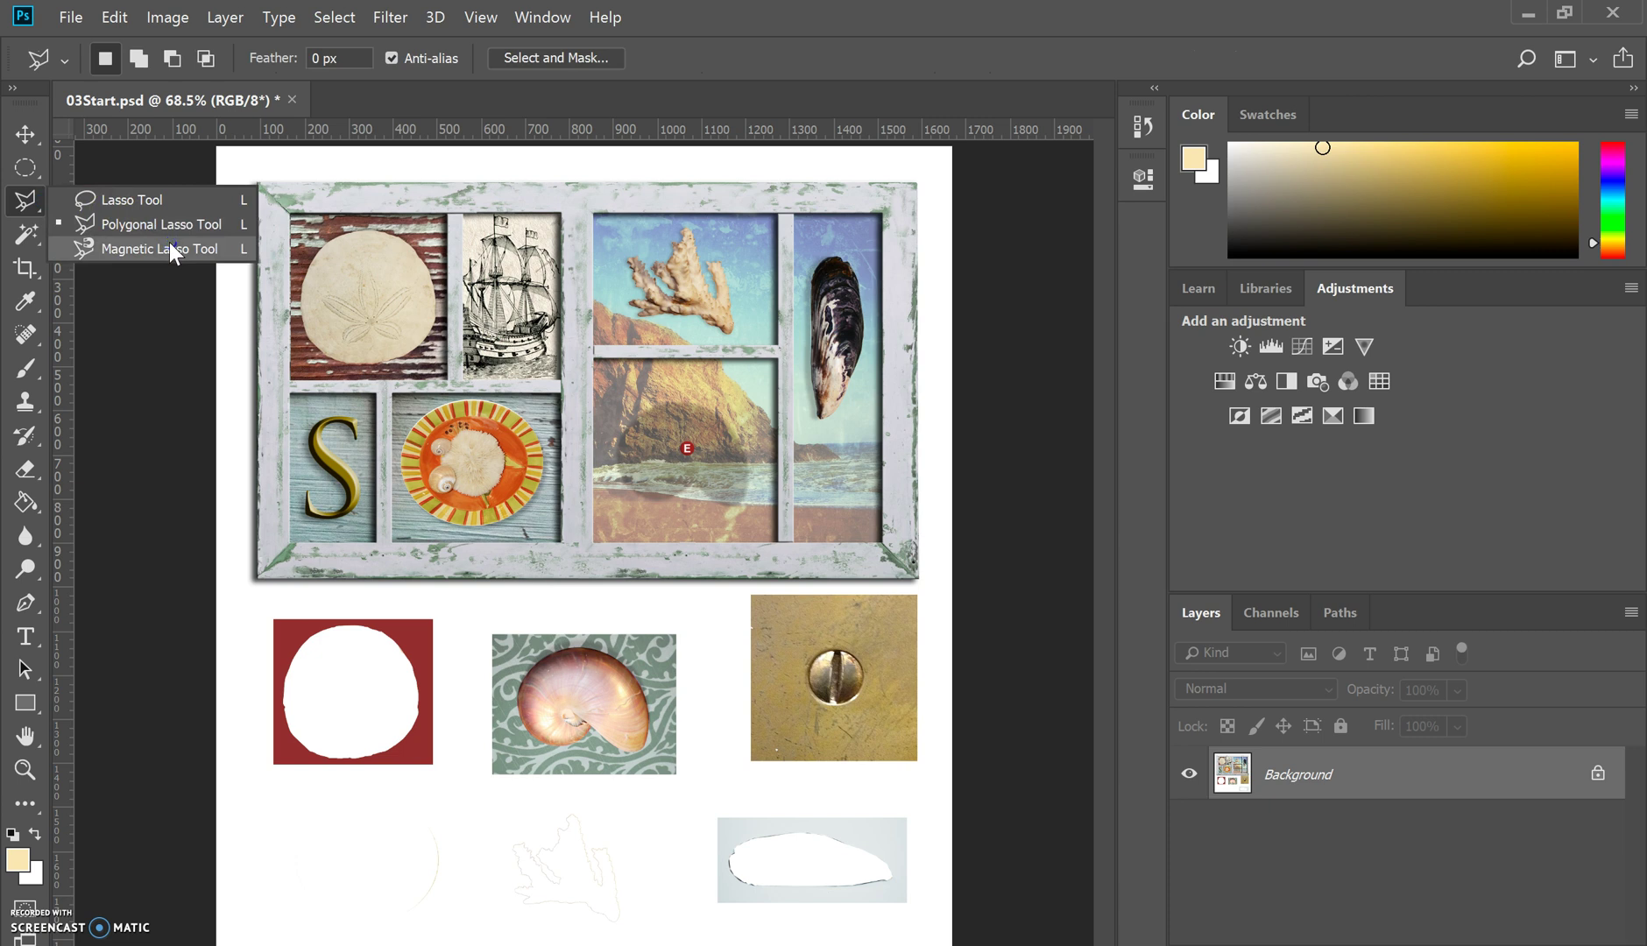
click(168, 242)
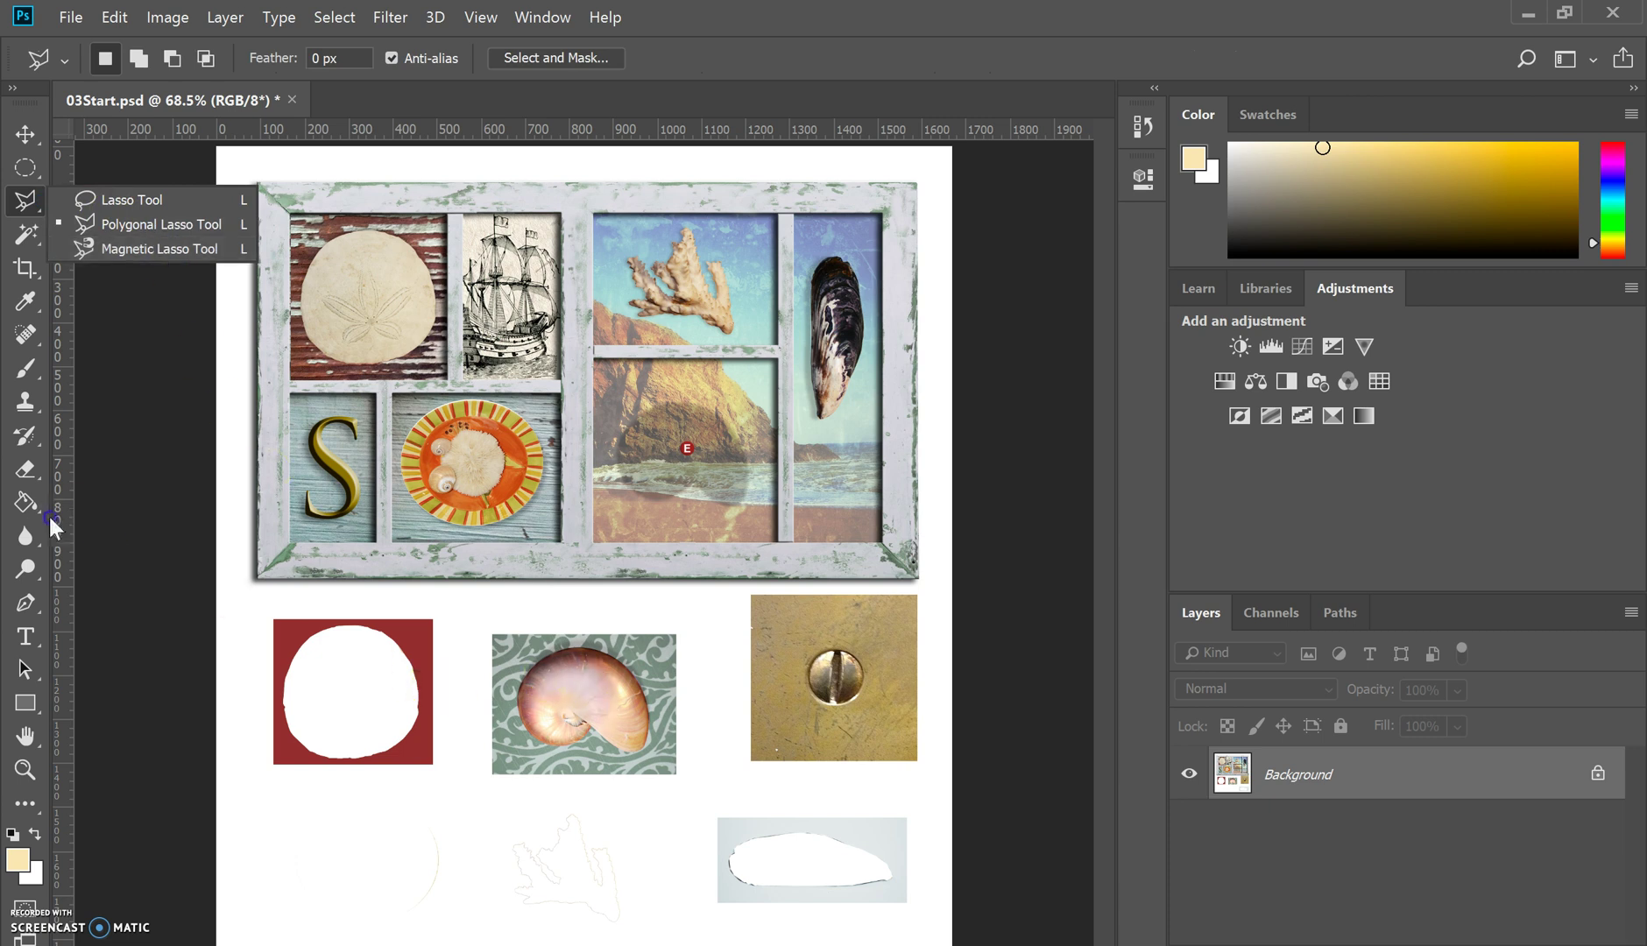